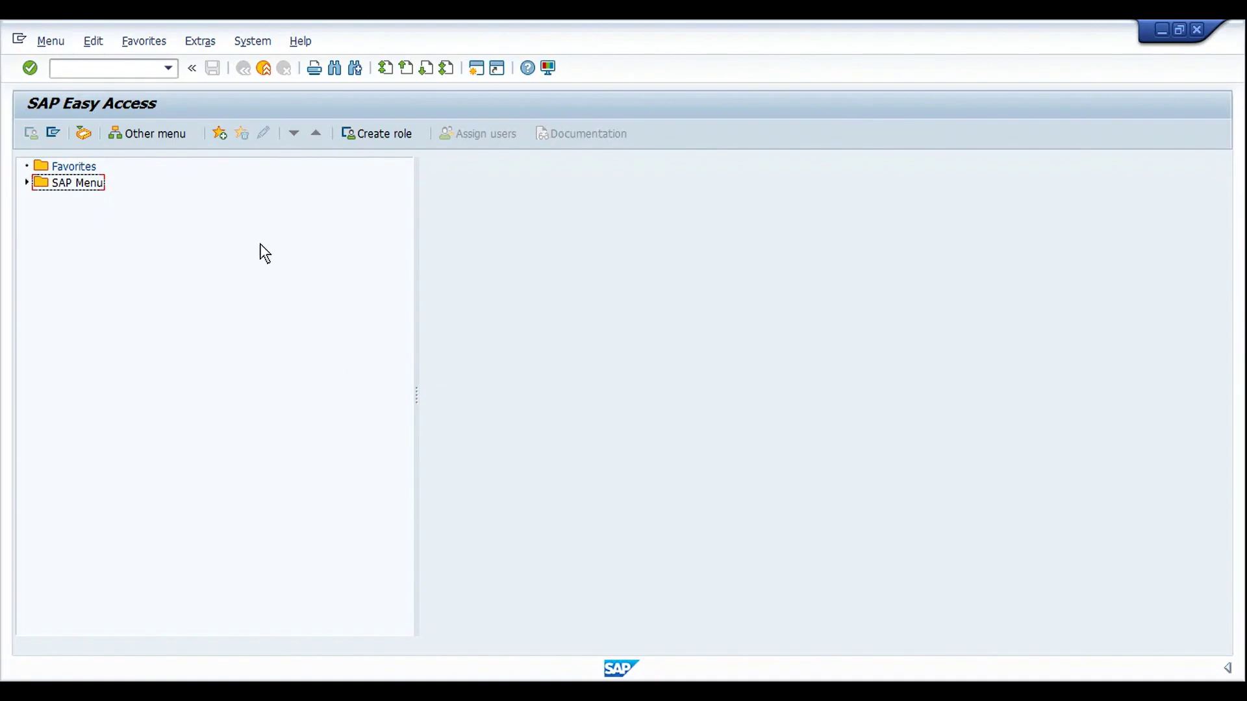
- Open transaction MD04 and display the stock/requirements list for material P-100 in MRP area and plant 1000
{"action": "key", "text": "ctrl+slash"}
{"action": "type", "text": "/nm0"}
{"action": "type", "text": "04"}
{"action": "key", "text": "Return"}
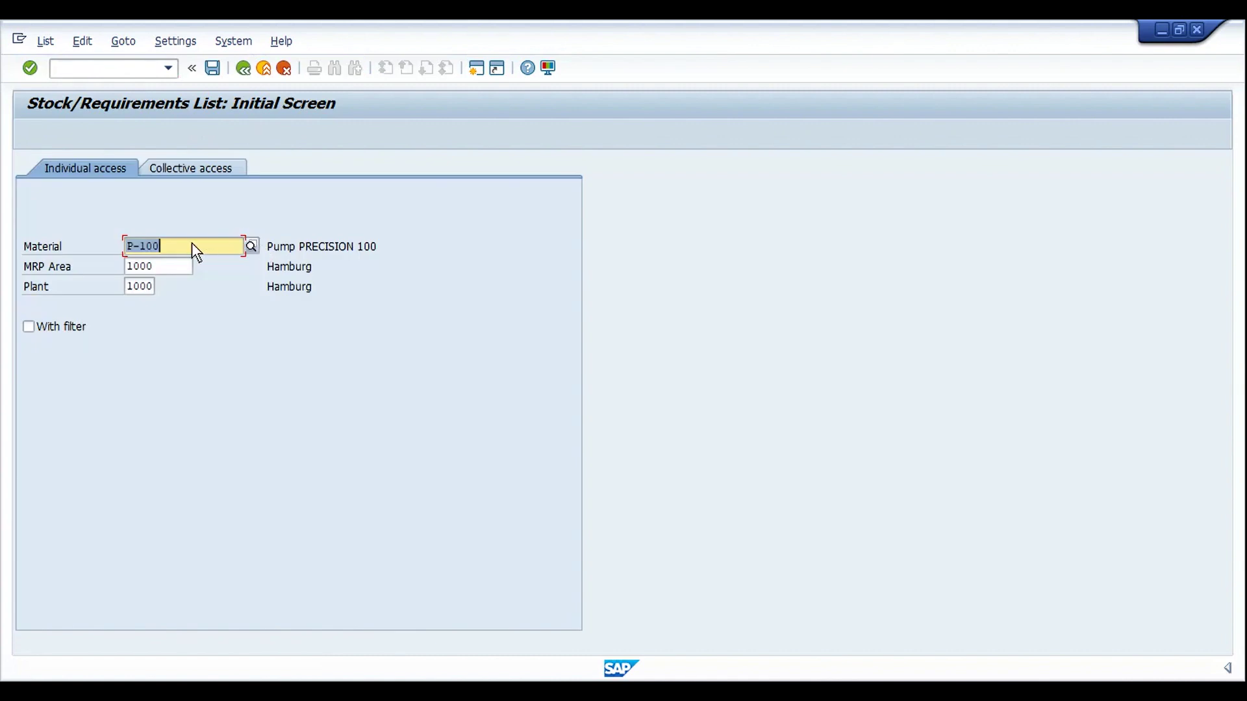
{"action": "key", "text": "Return"}
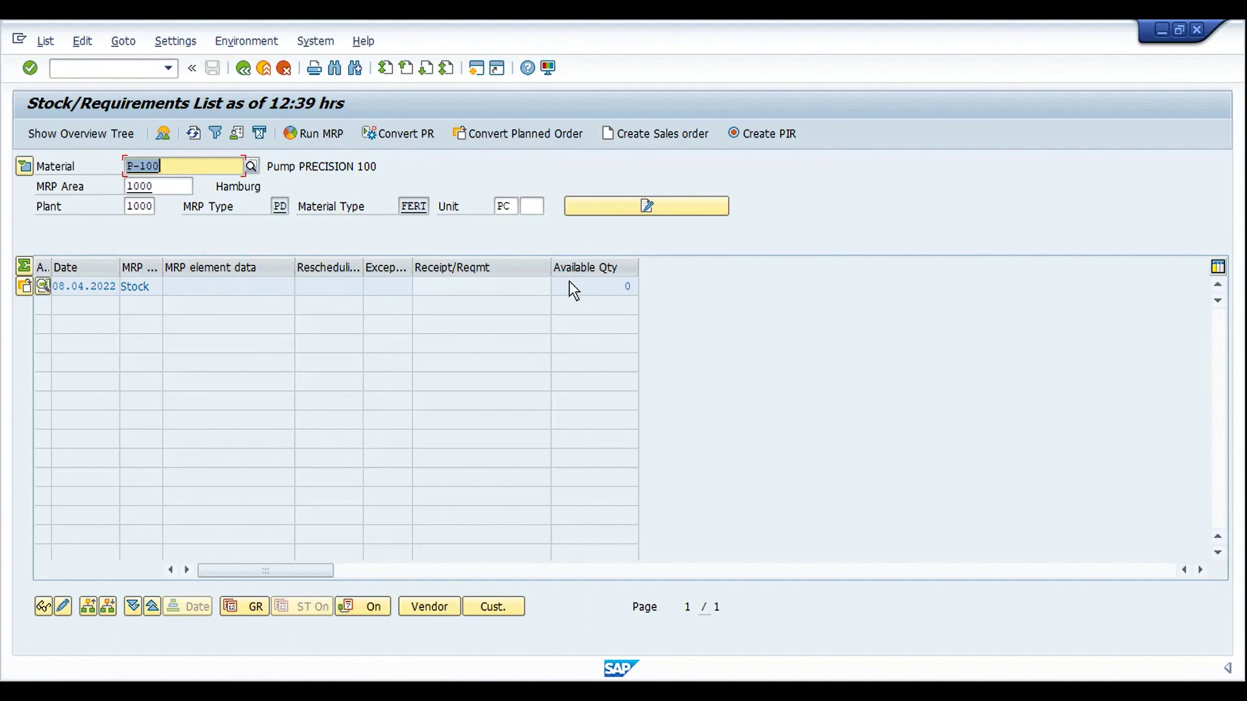
- Open the material master of P-100 and examine its MRP 2 planning data, then return to the stock/requirements list
{"action": "double_click", "coordinate": [141, 168]}
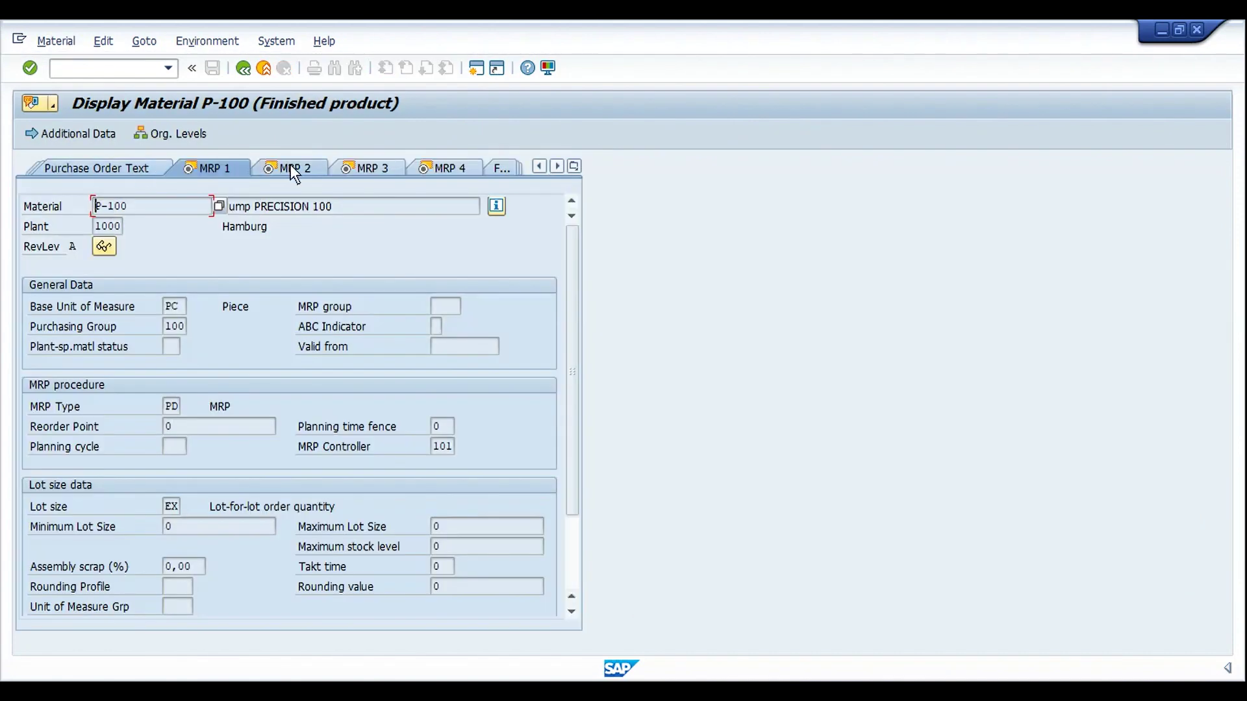
{"action": "left_click", "coordinate": [291, 170]}
{"action": "left_click_drag", "start_coordinate": [562, 302], "coordinate": [574, 364]}
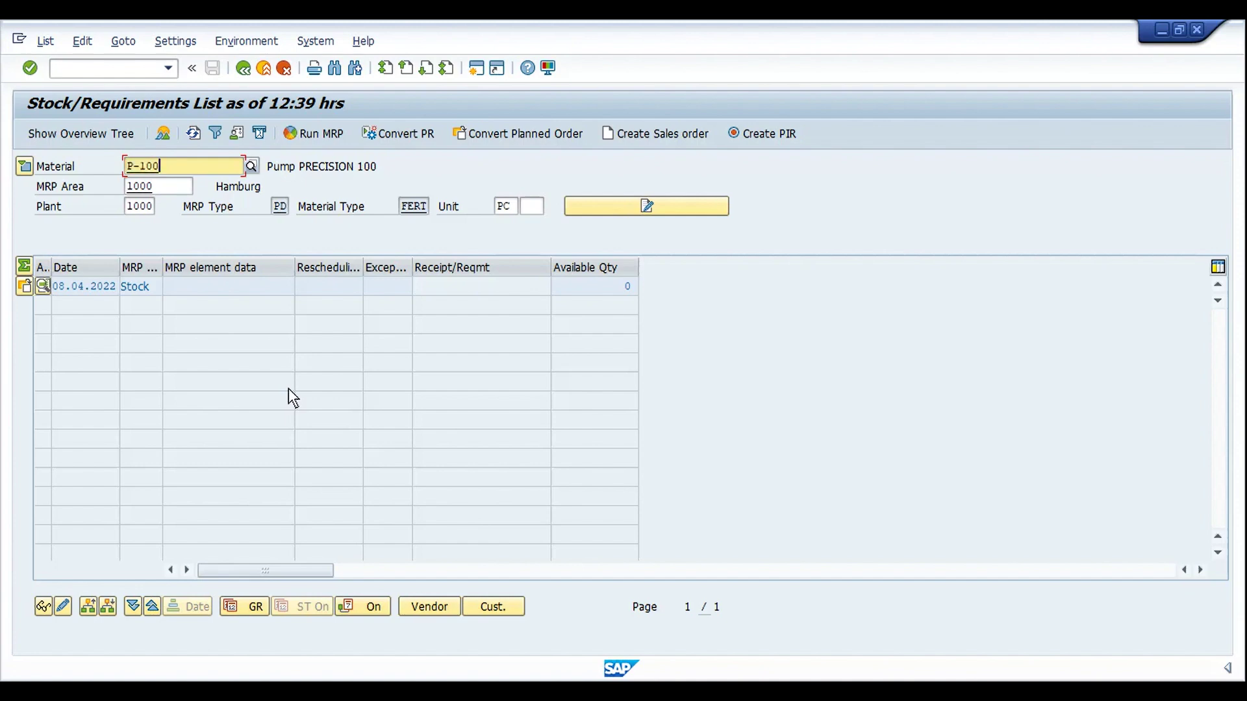
- Create and save planned independent requirements for P-100 of 20, 30, 40 and 50 for May to August 2022, and refresh the list
{"action": "left_click", "coordinate": [777, 138]}
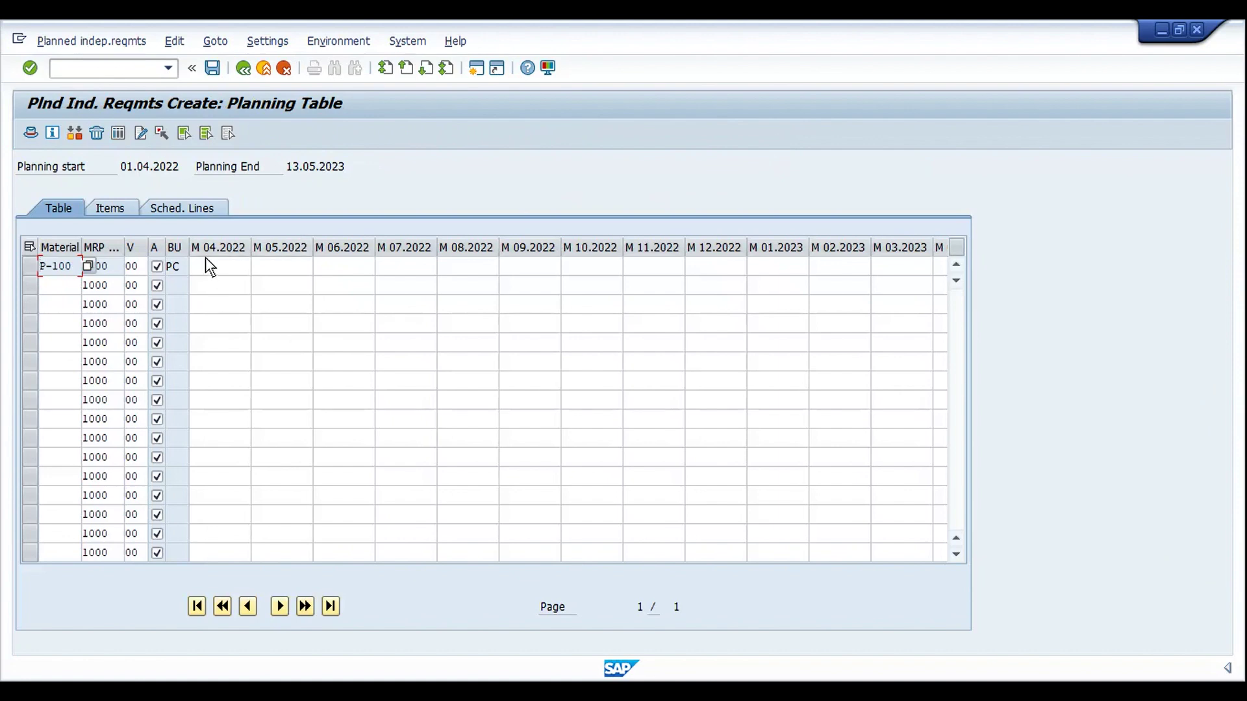
{"action": "left_click", "coordinate": [293, 266]}
{"action": "type", "text": "20"}
{"action": "key", "text": "Tab"}
{"action": "type", "text": "30"}
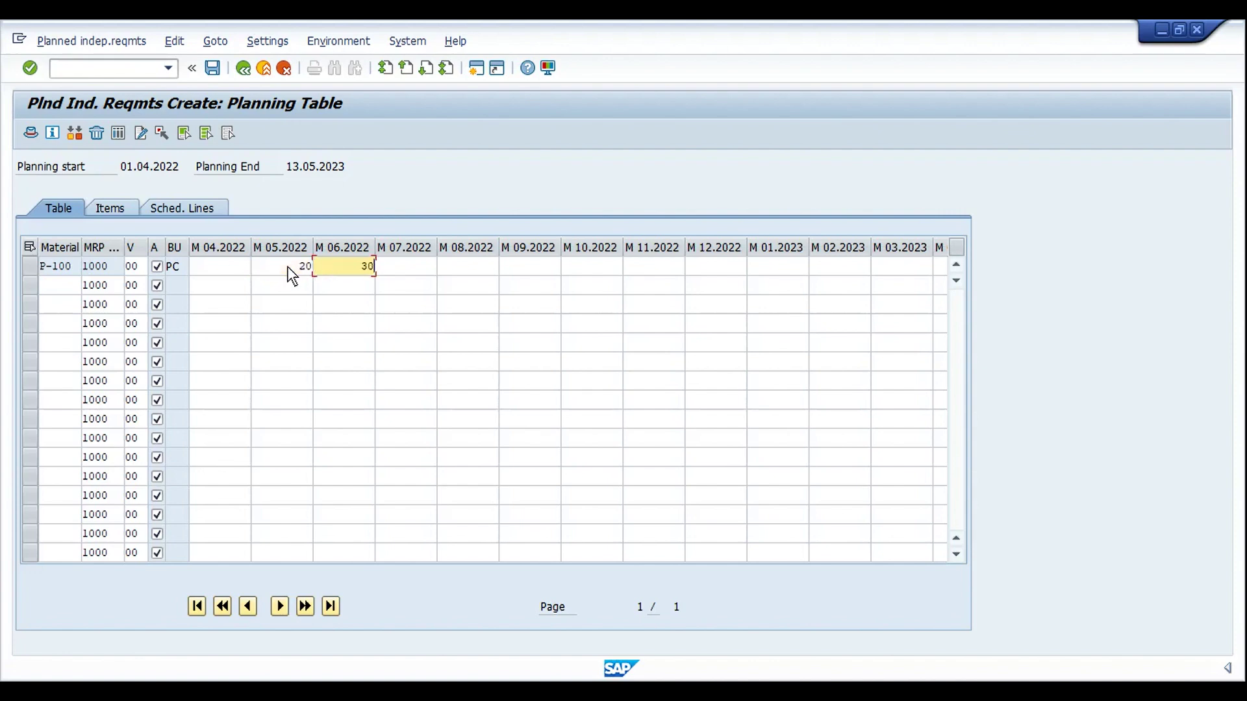
{"action": "key", "text": "Tab"}
{"action": "type", "text": "40"}
{"action": "key", "text": "Tab"}
{"action": "type", "text": "50"}
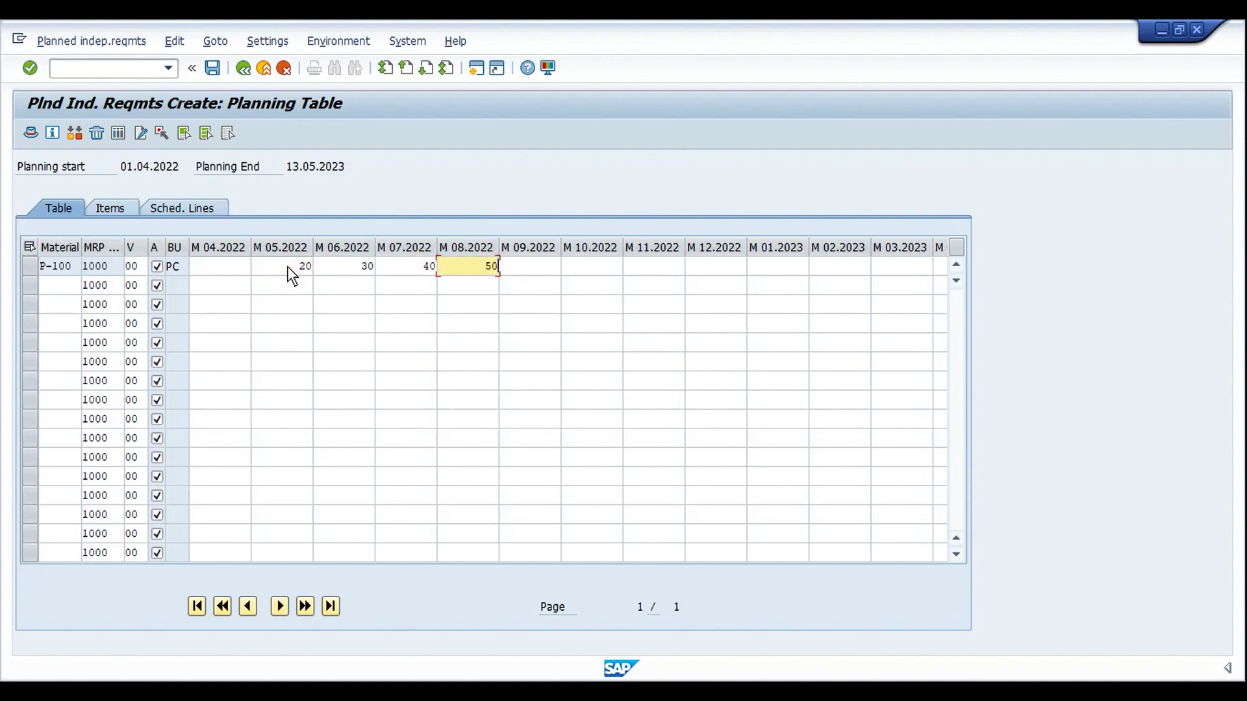
{"action": "left_click", "coordinate": [287, 267]}
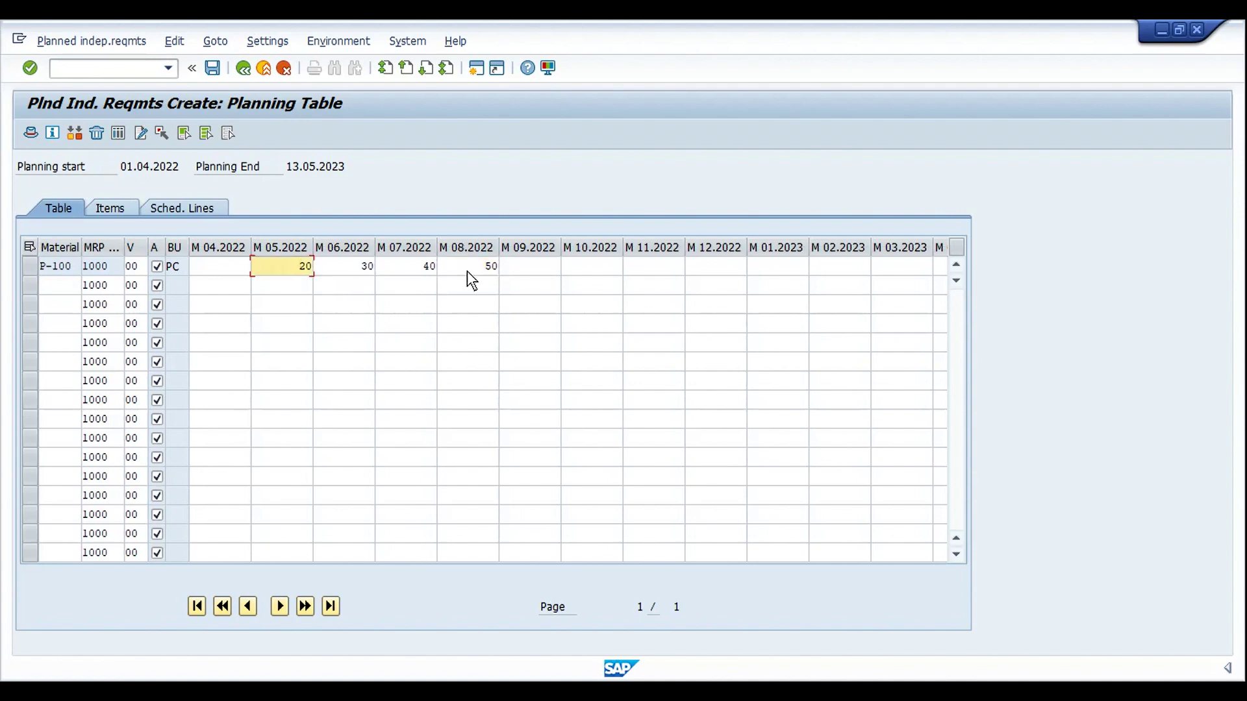
{"action": "left_click", "coordinate": [209, 69]}
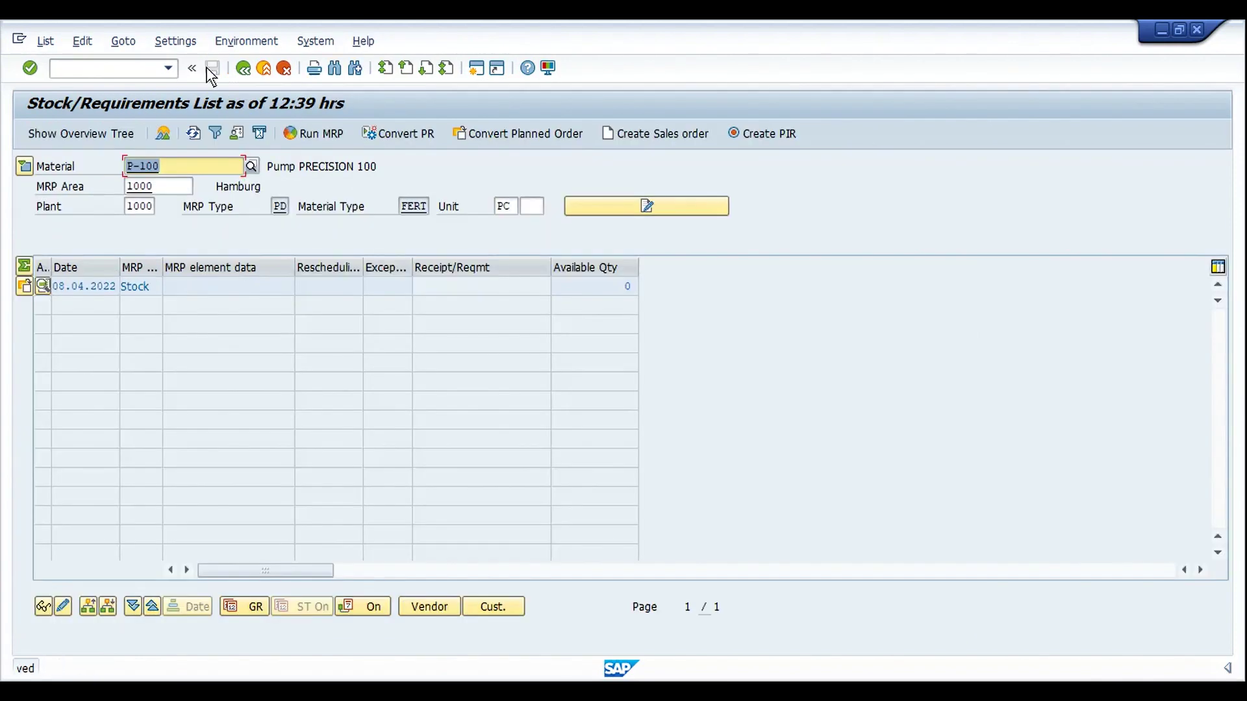
{"action": "left_click", "coordinate": [191, 135]}
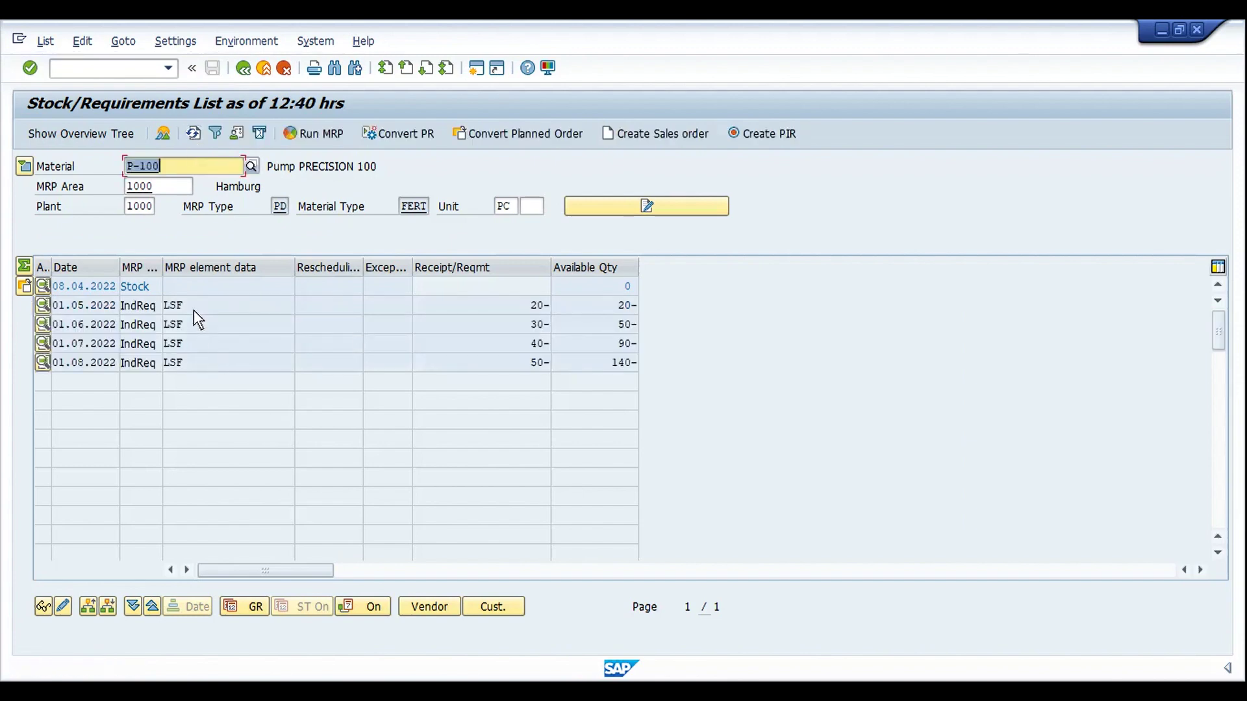
- Run MRP for material P-100 and refresh the stock/requirements list
{"action": "left_click", "coordinate": [305, 131]}
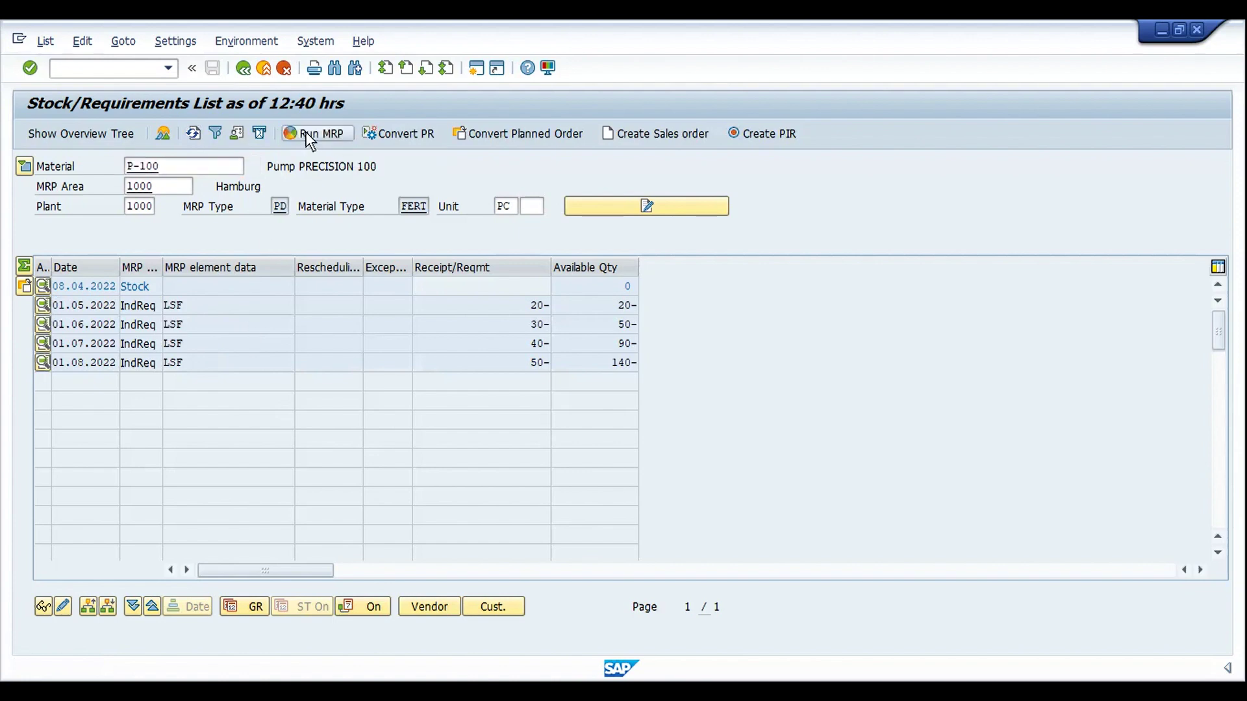
{"action": "key", "text": "Return"}
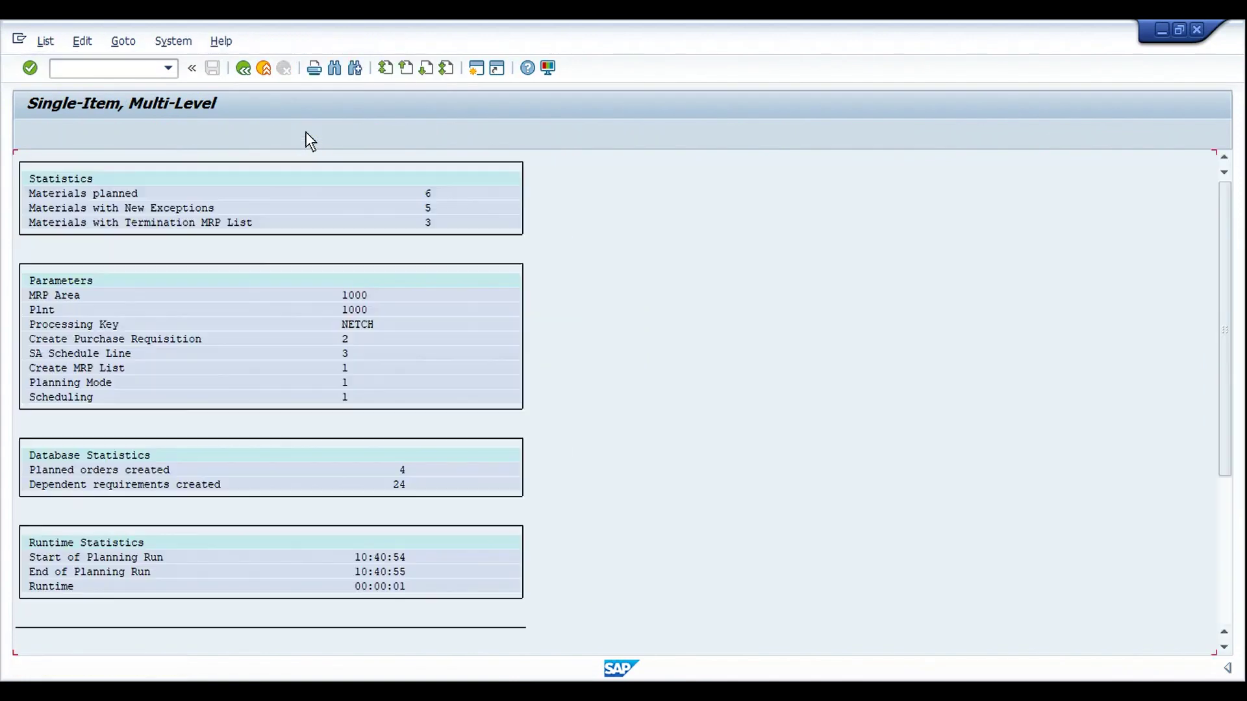
{"action": "left_click", "coordinate": [251, 68]}
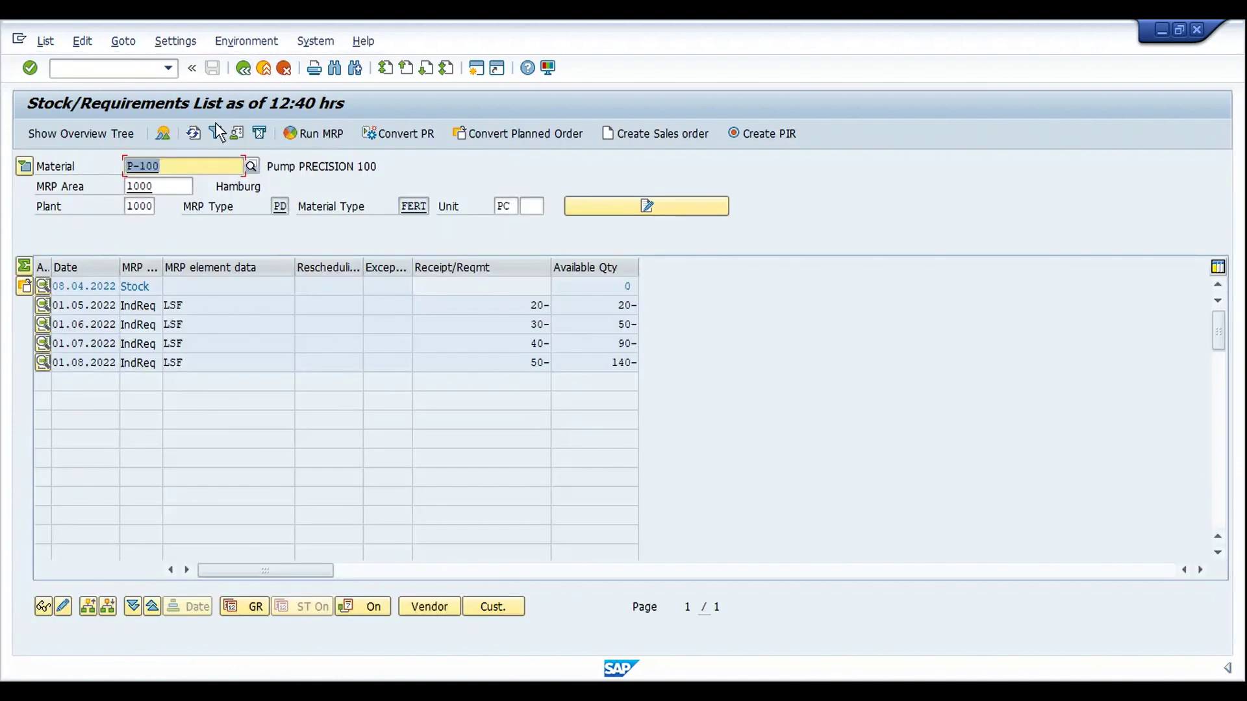
{"action": "left_click", "coordinate": [197, 135]}
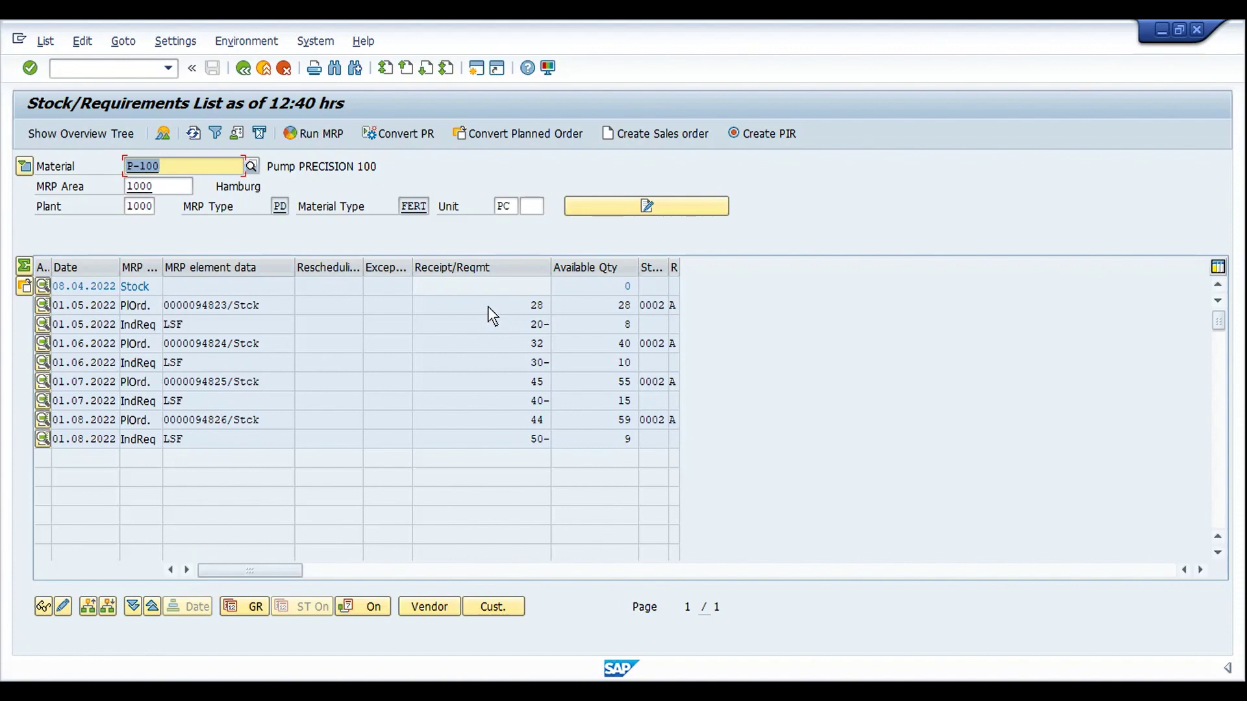
- Compare the planned order receipt quantities with the independent requirements and available quantities for each month
{"action": "left_click", "coordinate": [523, 310]}
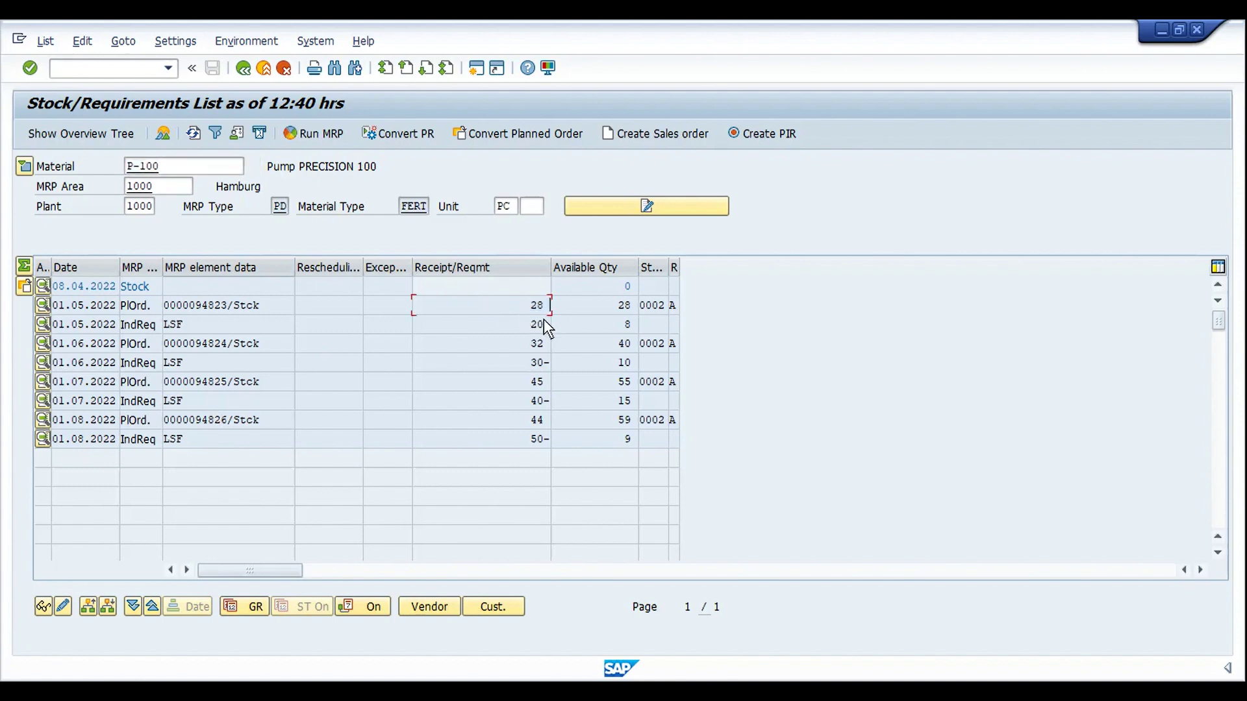
{"action": "left_click_drag", "start_coordinate": [523, 325], "coordinate": [552, 325]}
{"action": "left_click", "coordinate": [552, 324]}
{"action": "left_click_drag", "start_coordinate": [526, 323], "coordinate": [555, 326]}
{"action": "left_click", "coordinate": [532, 305]}
{"action": "left_click", "coordinate": [527, 362]}
{"action": "left_click", "coordinate": [531, 345]}
{"action": "left_click_drag", "start_coordinate": [530, 344], "coordinate": [550, 345]}
{"action": "left_click", "coordinate": [515, 305]}
{"action": "left_click", "coordinate": [607, 307]}
{"action": "left_click", "coordinate": [511, 307]}
{"action": "left_click", "coordinate": [536, 306]}
- Switch the list to period totals and examine the planned independent requirements and receipts of the first two periods
{"action": "left_click", "coordinate": [26, 268]}
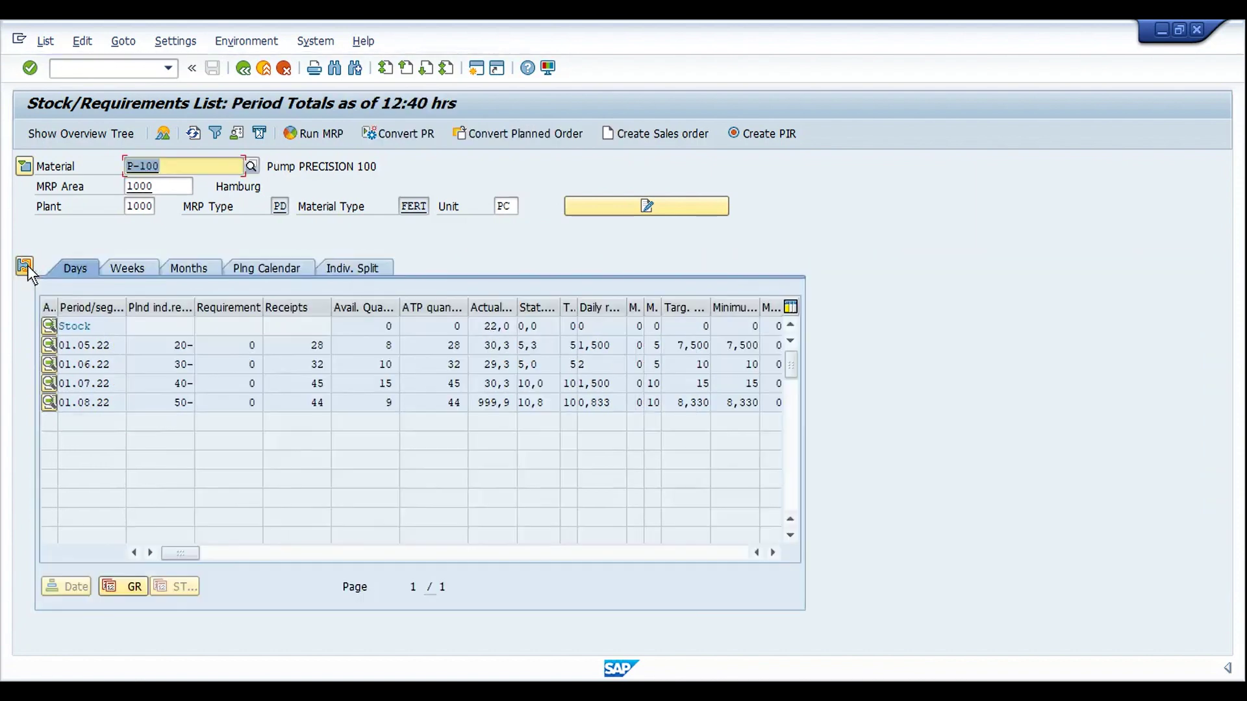
{"action": "left_click", "coordinate": [164, 347]}
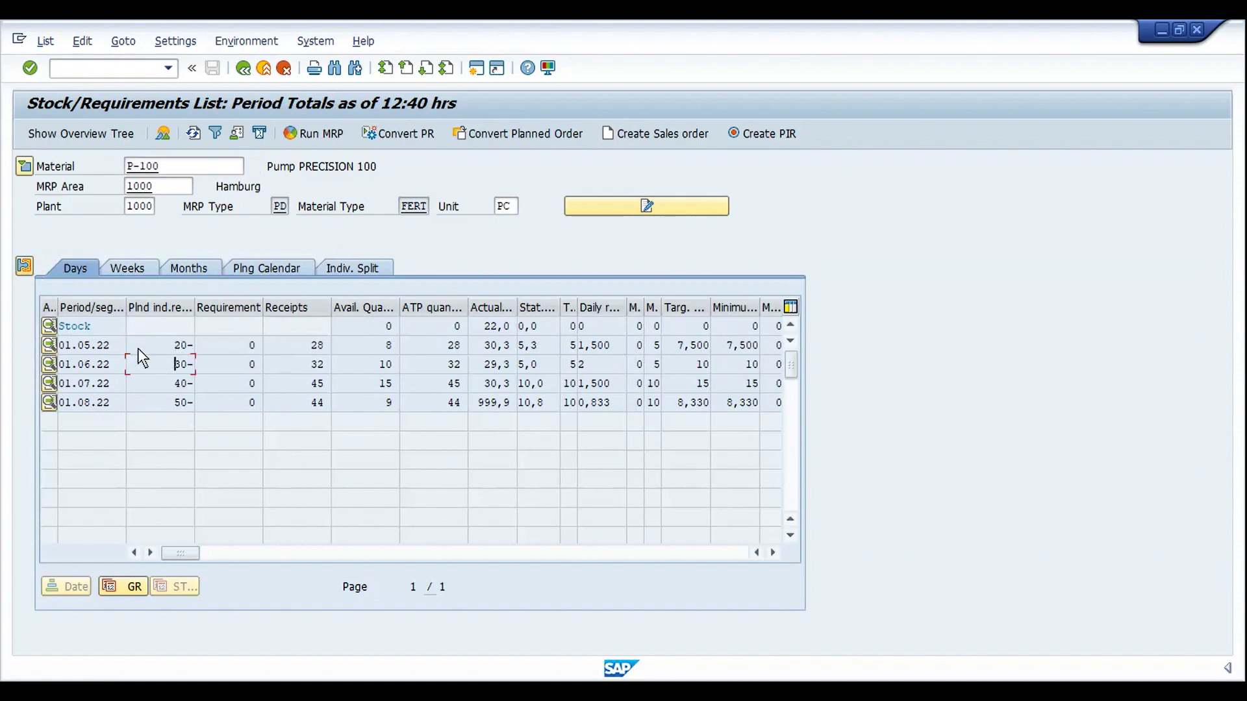
{"action": "left_click", "coordinate": [171, 345]}
{"action": "left_click", "coordinate": [170, 372]}
{"action": "left_click", "coordinate": [292, 368]}
{"action": "left_click", "coordinate": [291, 348]}
- Switch to the Excel workbook Book2, enlarge the sheet to 130% and examine the first period of the planned order calculation
{"action": "left_click", "coordinate": [697, 691]}
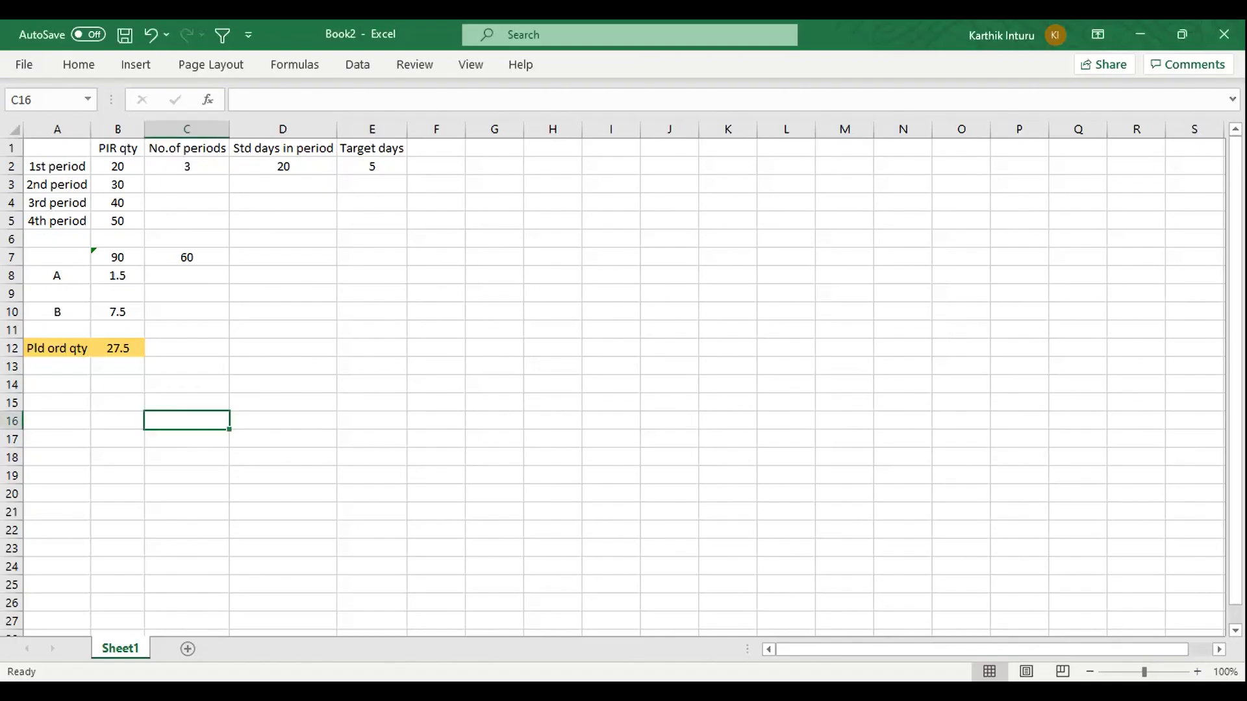
{"action": "left_click", "coordinate": [436, 320]}
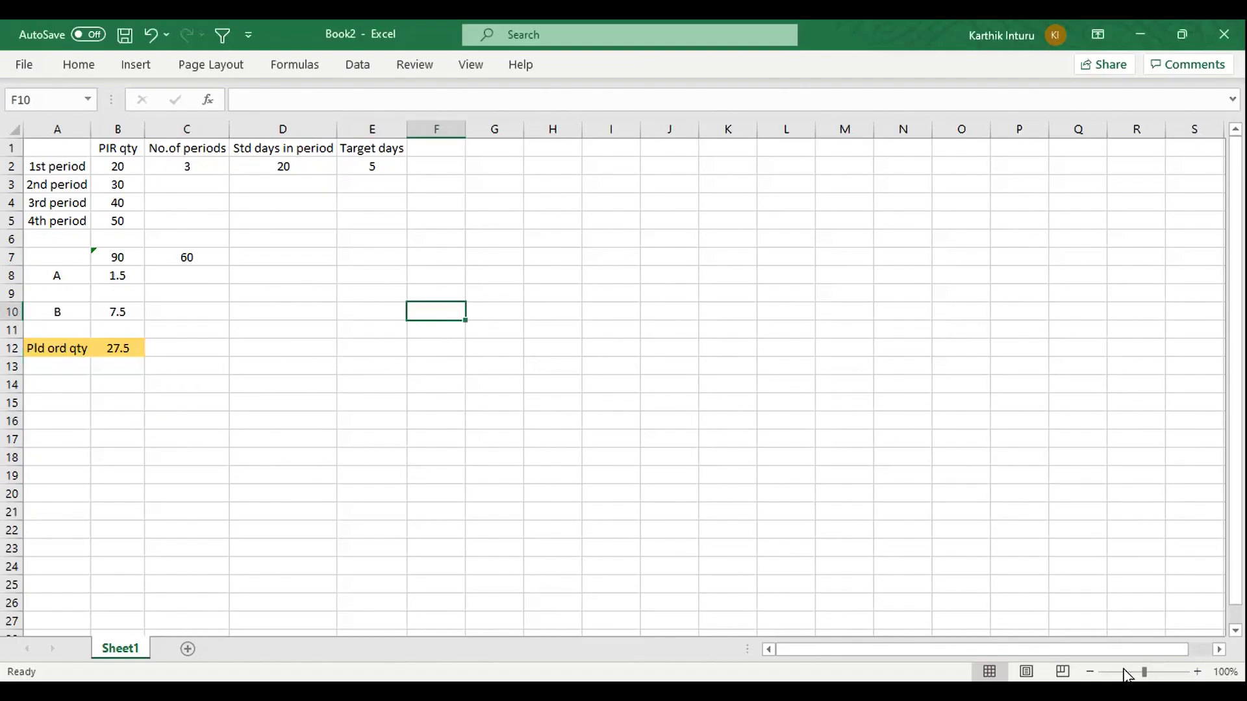
{"action": "left_click", "coordinate": [1197, 672]}
{"action": "left_click", "coordinate": [1197, 672]}
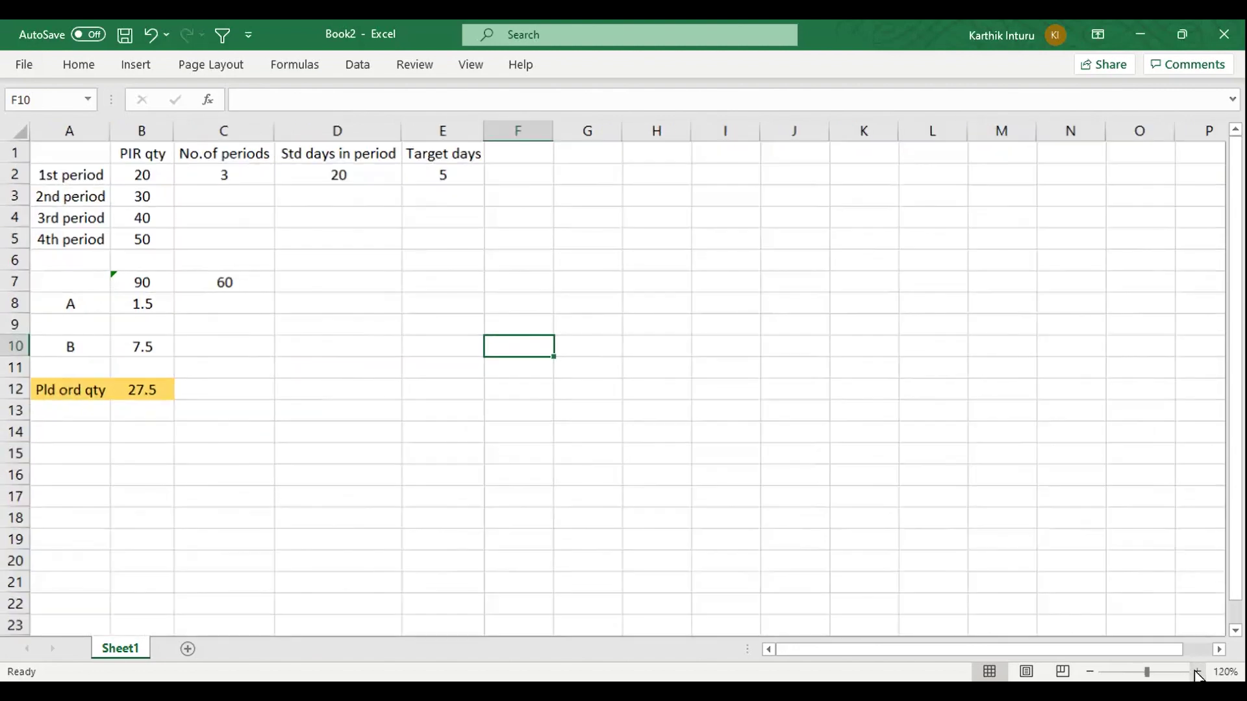
{"action": "left_click", "coordinate": [1197, 672]}
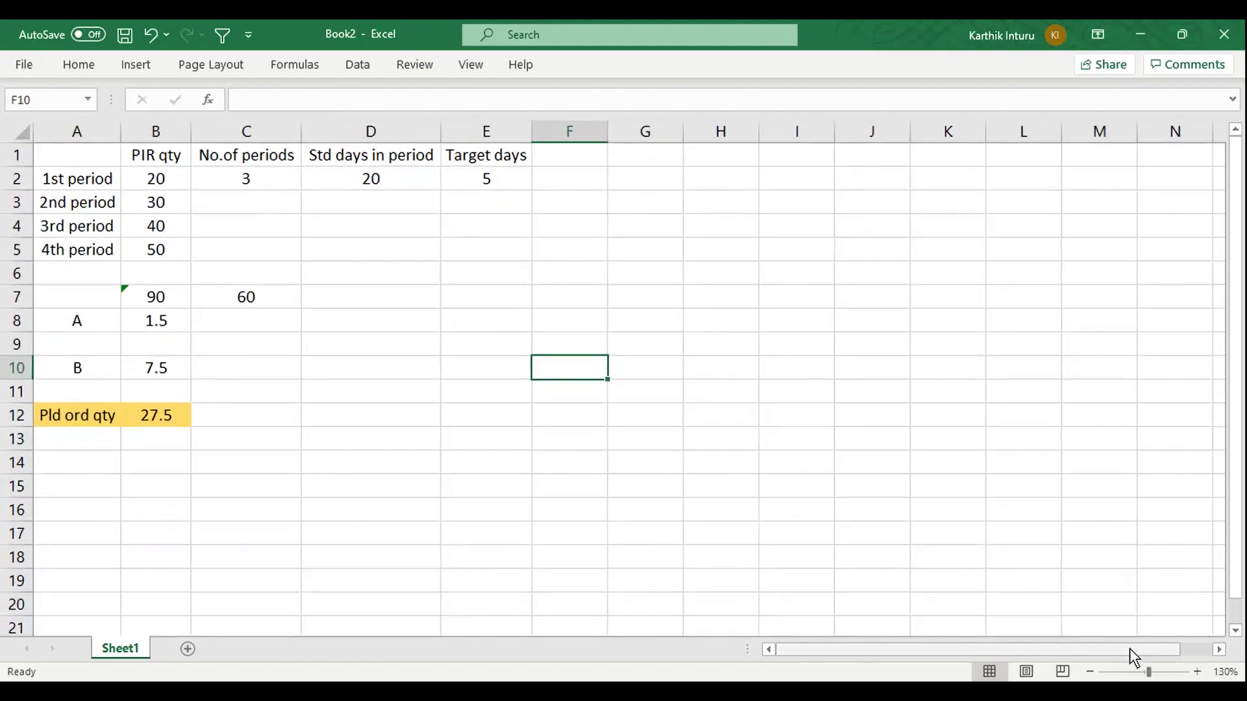
{"action": "left_click", "coordinate": [82, 179]}
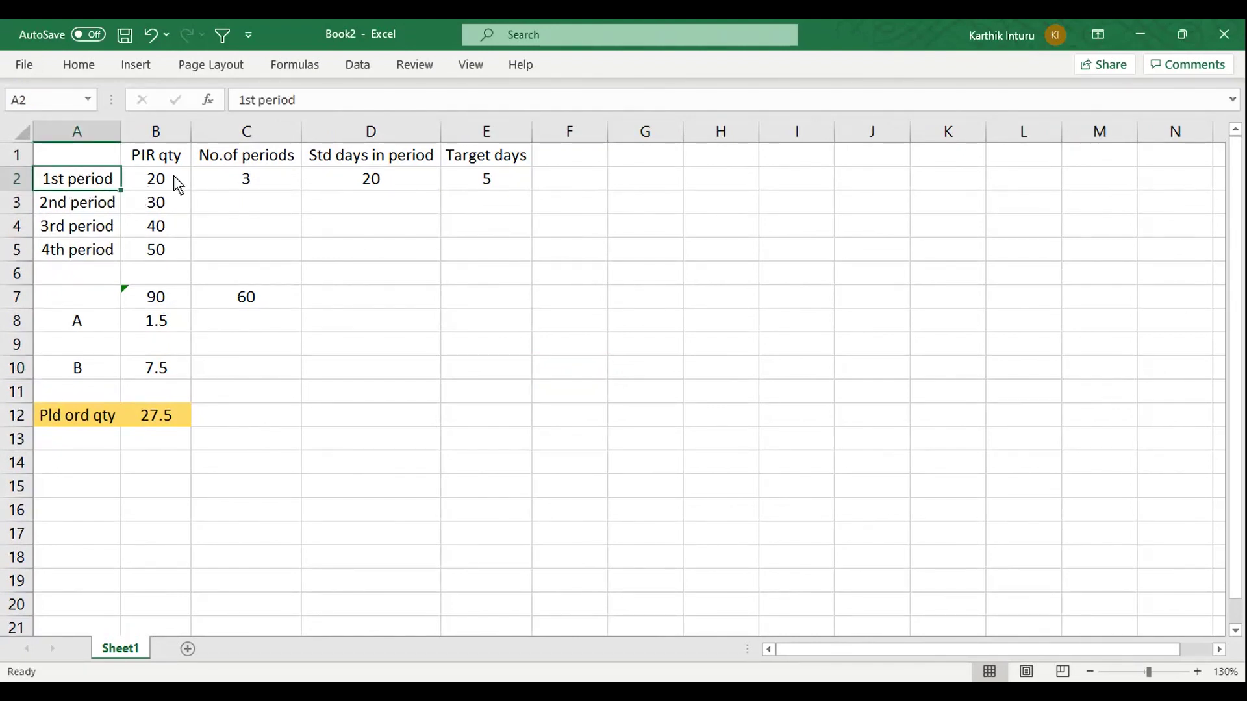
- Check the first and second period PIR quantities in the Excel sheet against the SAP period totals
{"action": "key", "text": "alt+Tab"}
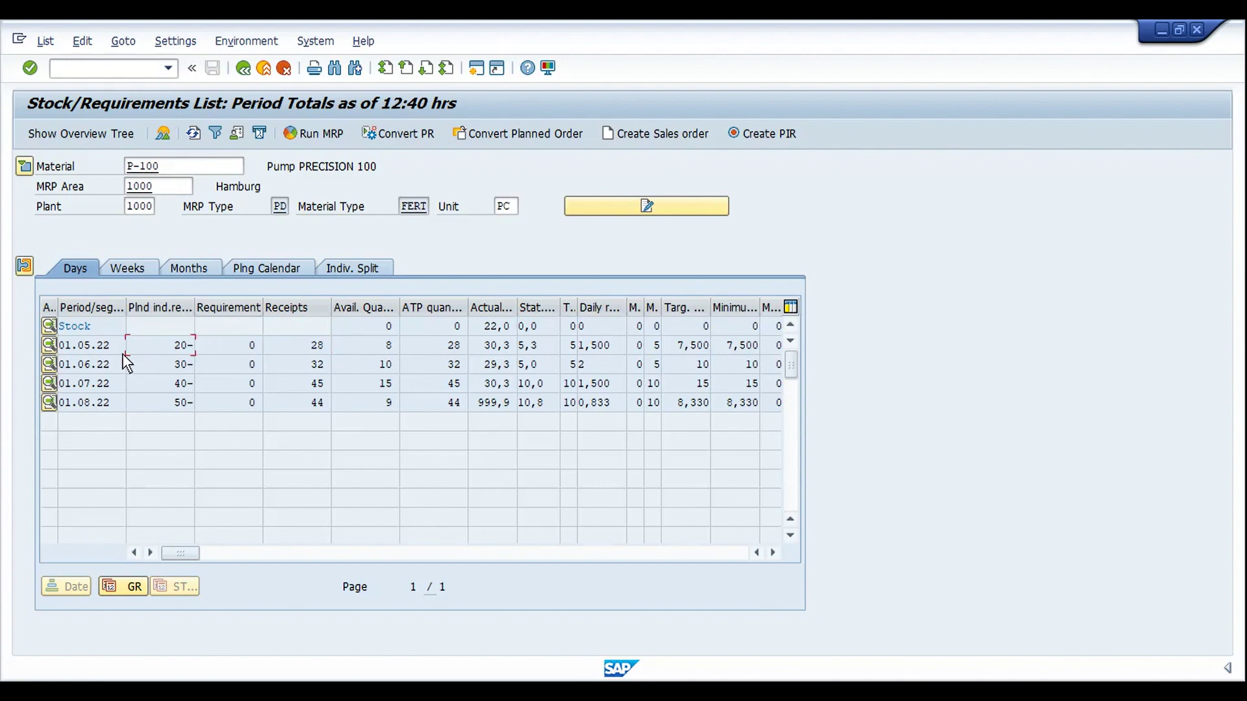
{"action": "left_click", "coordinate": [172, 363]}
{"action": "key", "text": "alt+Tab"}
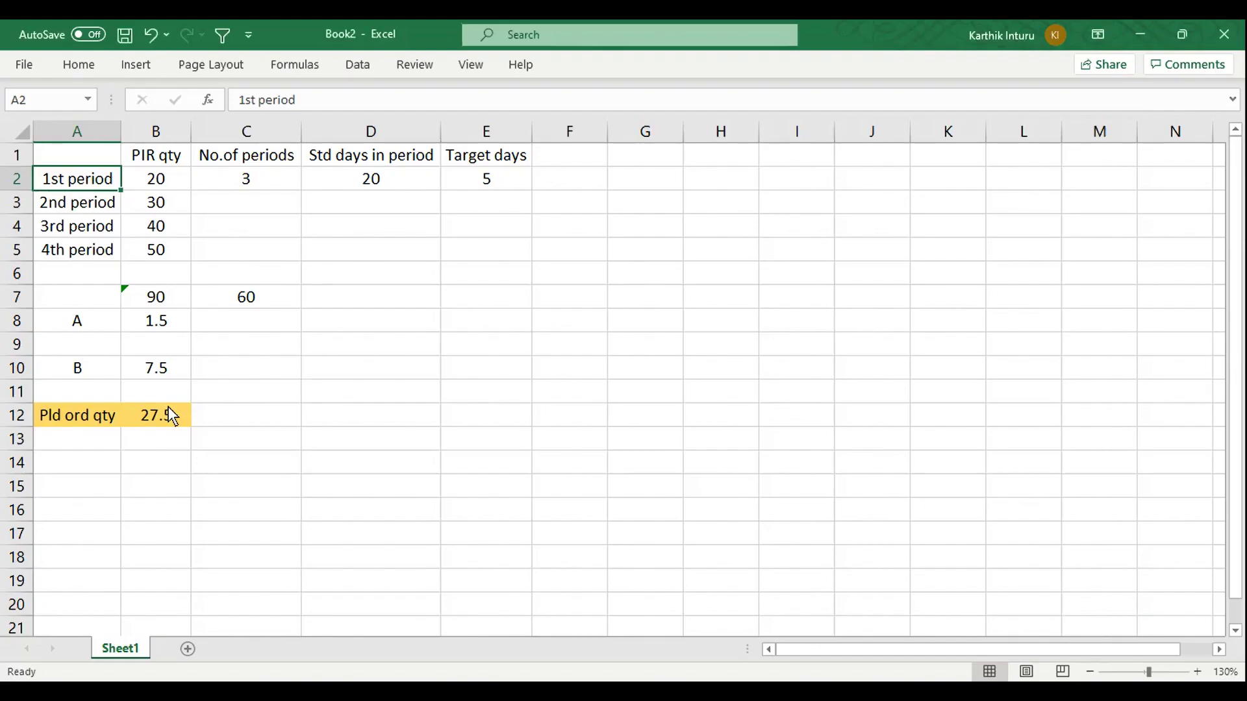
{"action": "left_click", "coordinate": [181, 177]}
{"action": "left_click", "coordinate": [172, 207]}
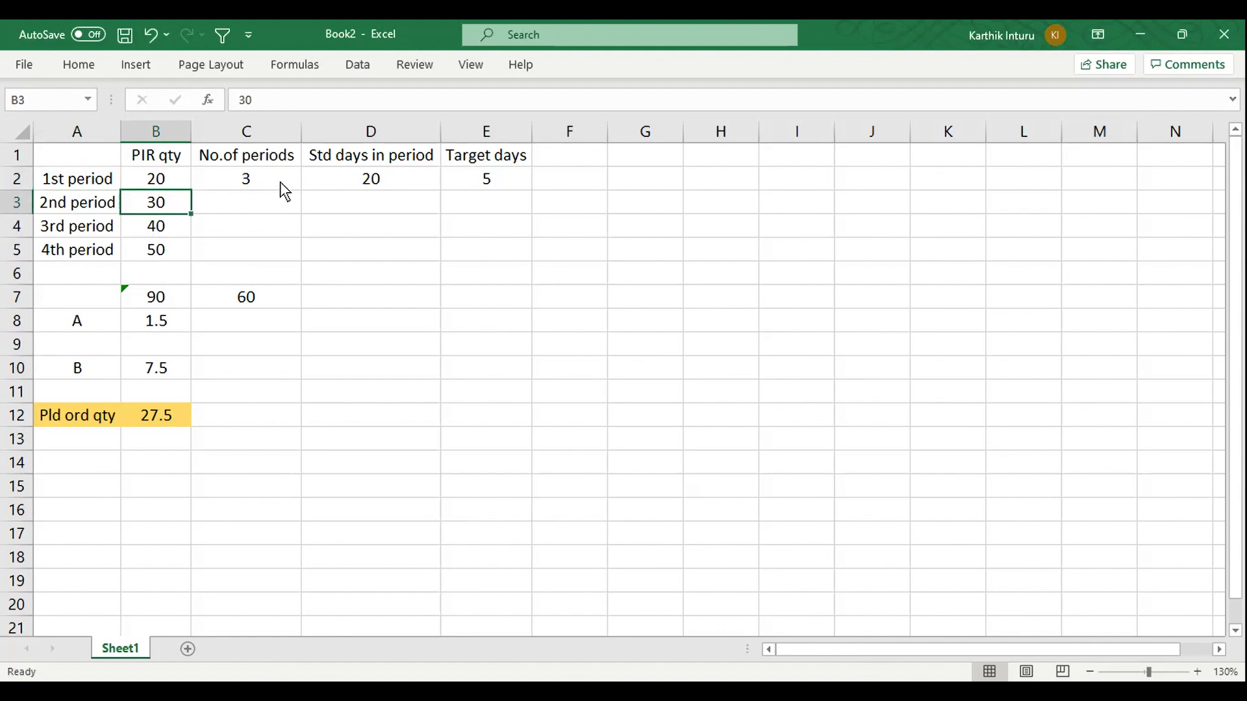
- Switch to SAP, open transaction OMIA in a new session and display the details of coverage profile 001 for plant 1000
{"action": "left_click", "coordinate": [510, 662]}
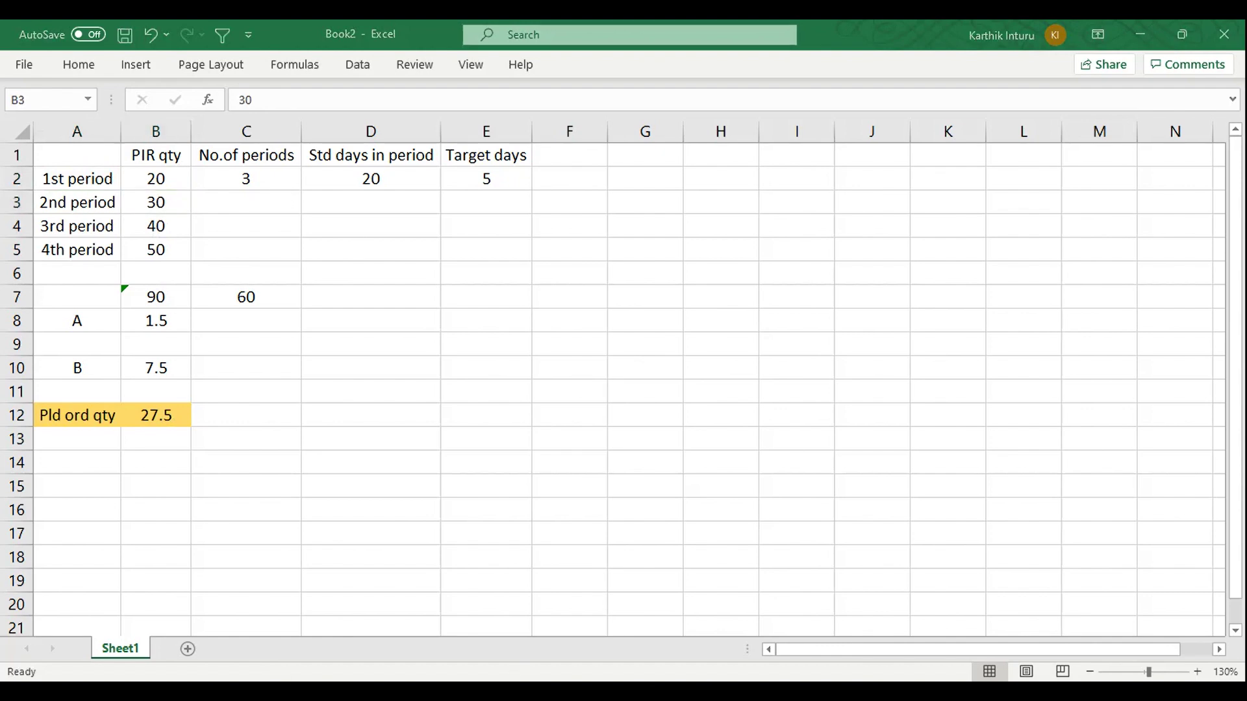
{"action": "left_click", "coordinate": [565, 662]}
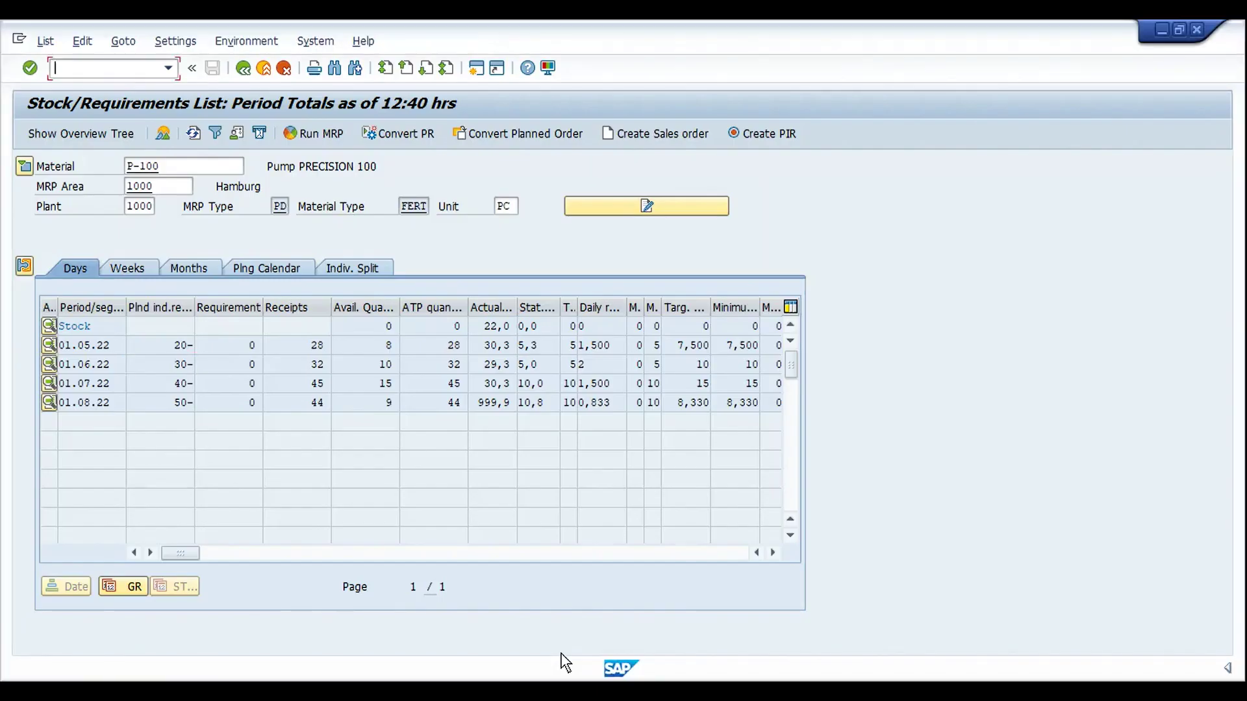
{"action": "type", "text": "/oomia"}
{"action": "key", "text": "Return"}
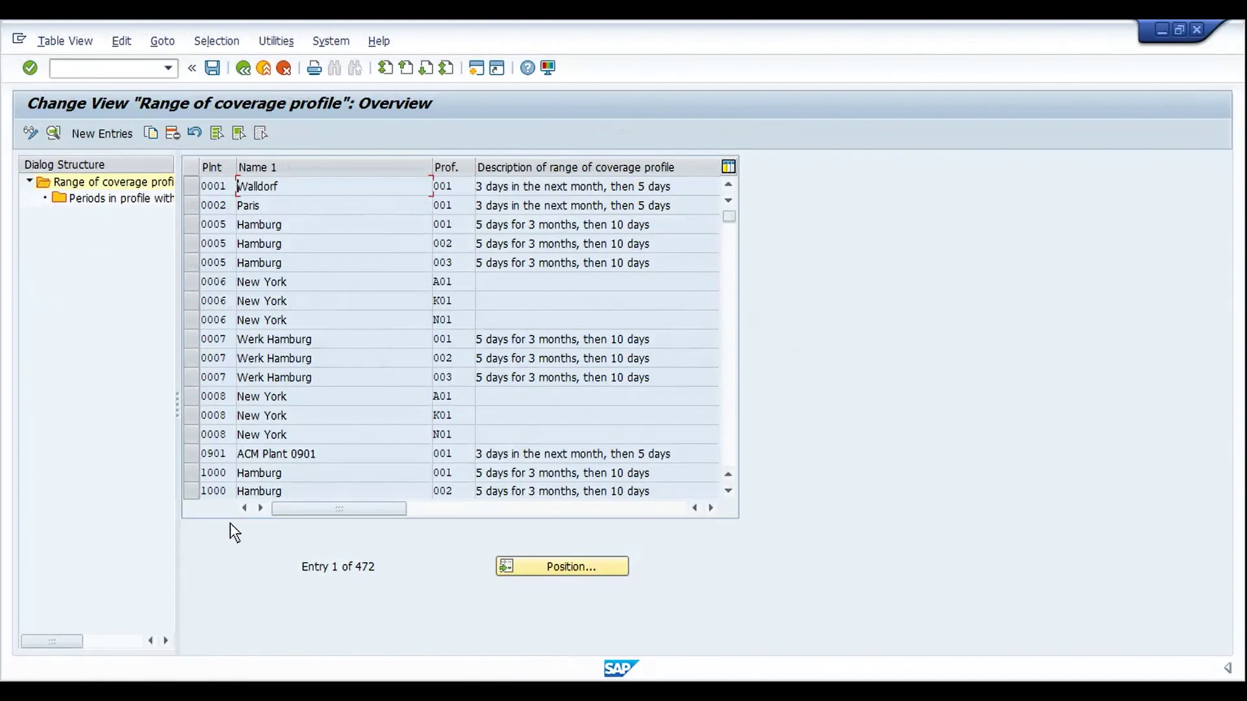
{"action": "left_click", "coordinate": [189, 474]}
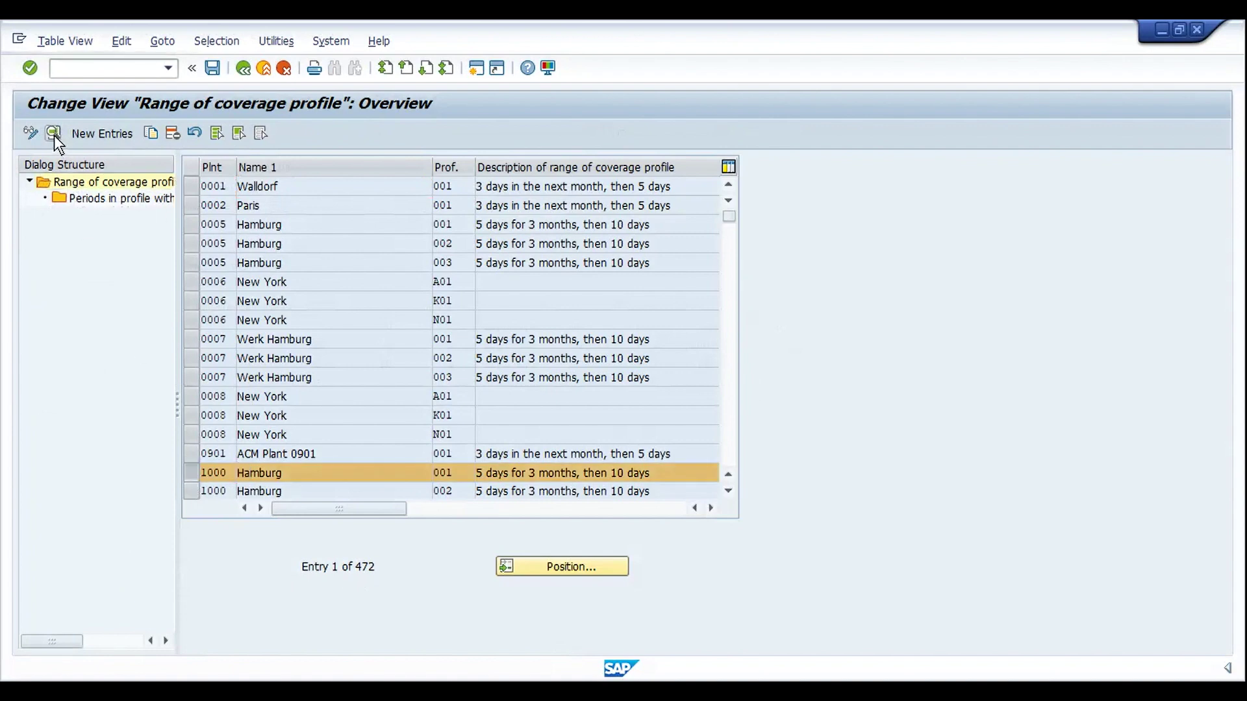
{"action": "left_click", "coordinate": [54, 135]}
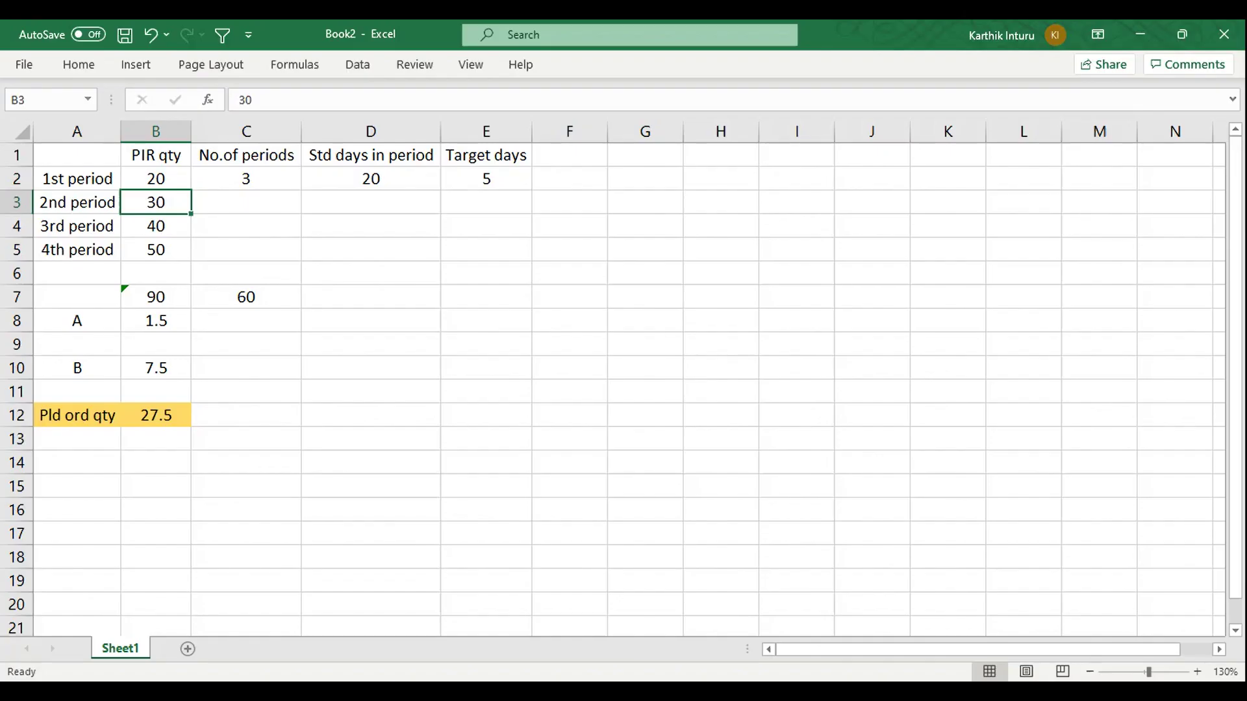
- Place a smaller Book2 window beside the coverage profile details and zoom the sheet out to compare the number of periods
{"action": "left_click", "coordinate": [273, 166]}
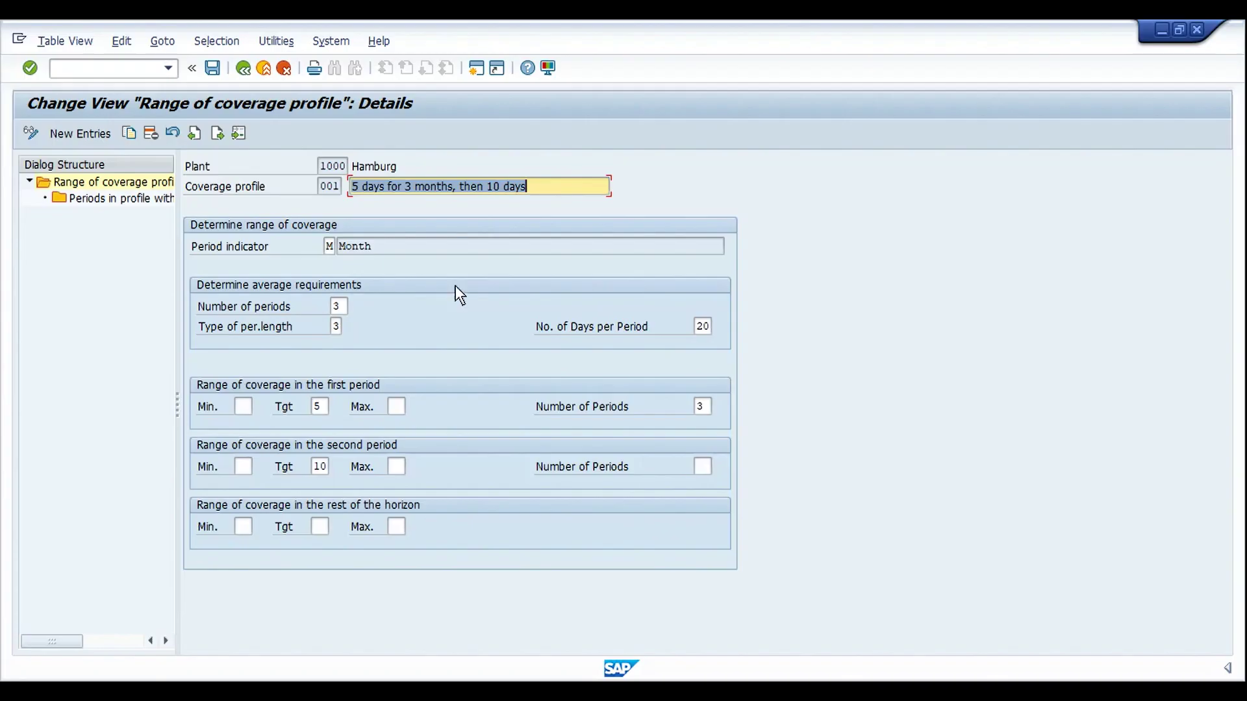
{"action": "left_click", "coordinate": [339, 306]}
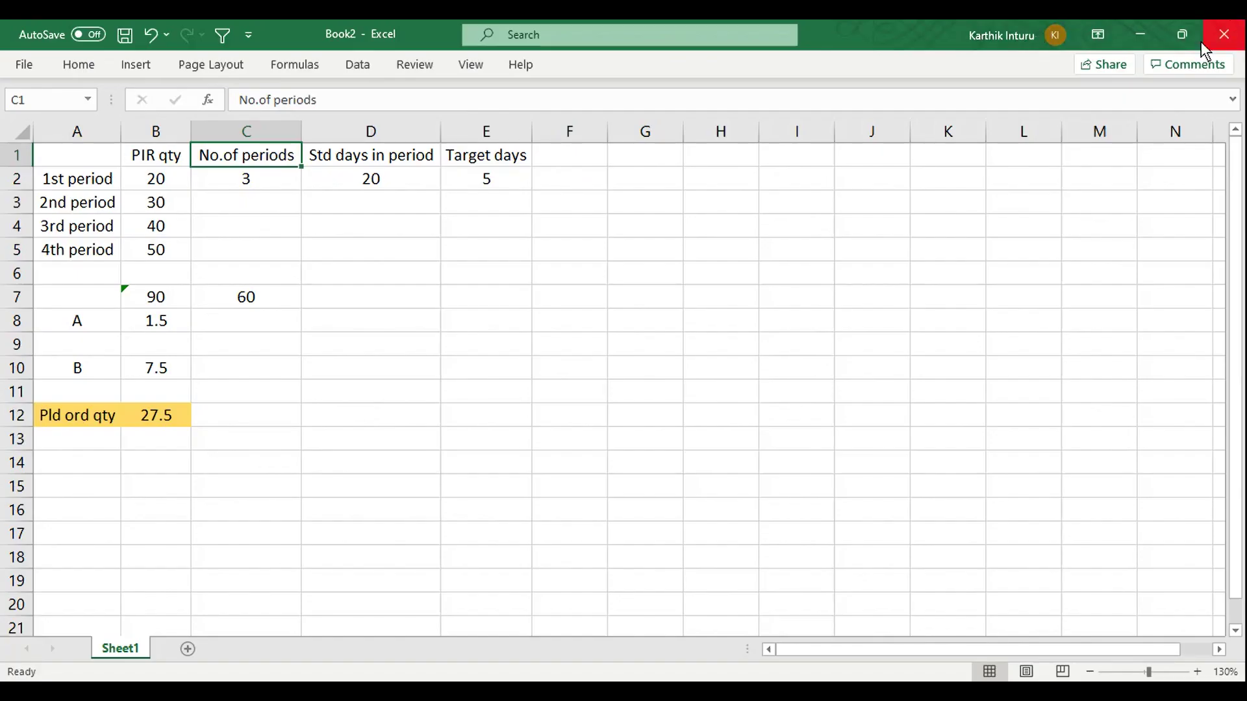
{"action": "left_click", "coordinate": [1185, 39]}
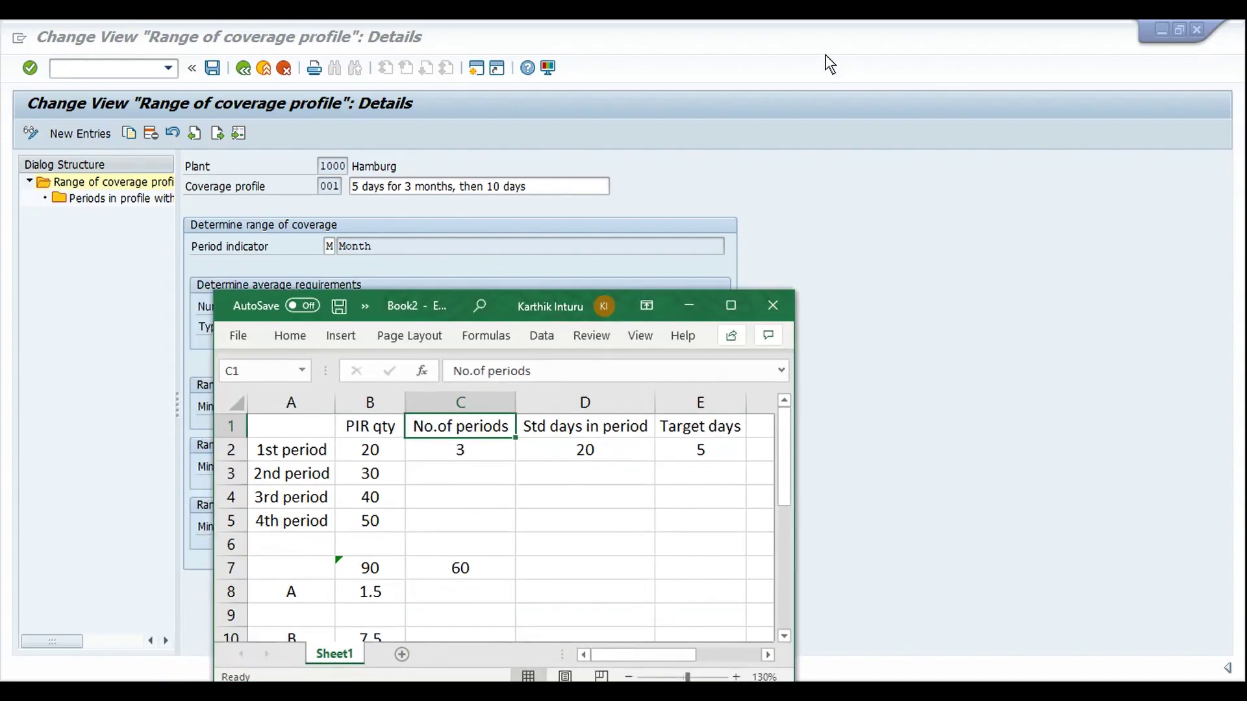
{"action": "left_click_drag", "start_coordinate": [496, 306], "coordinate": [1003, 179]}
{"action": "left_click", "coordinate": [1133, 548]}
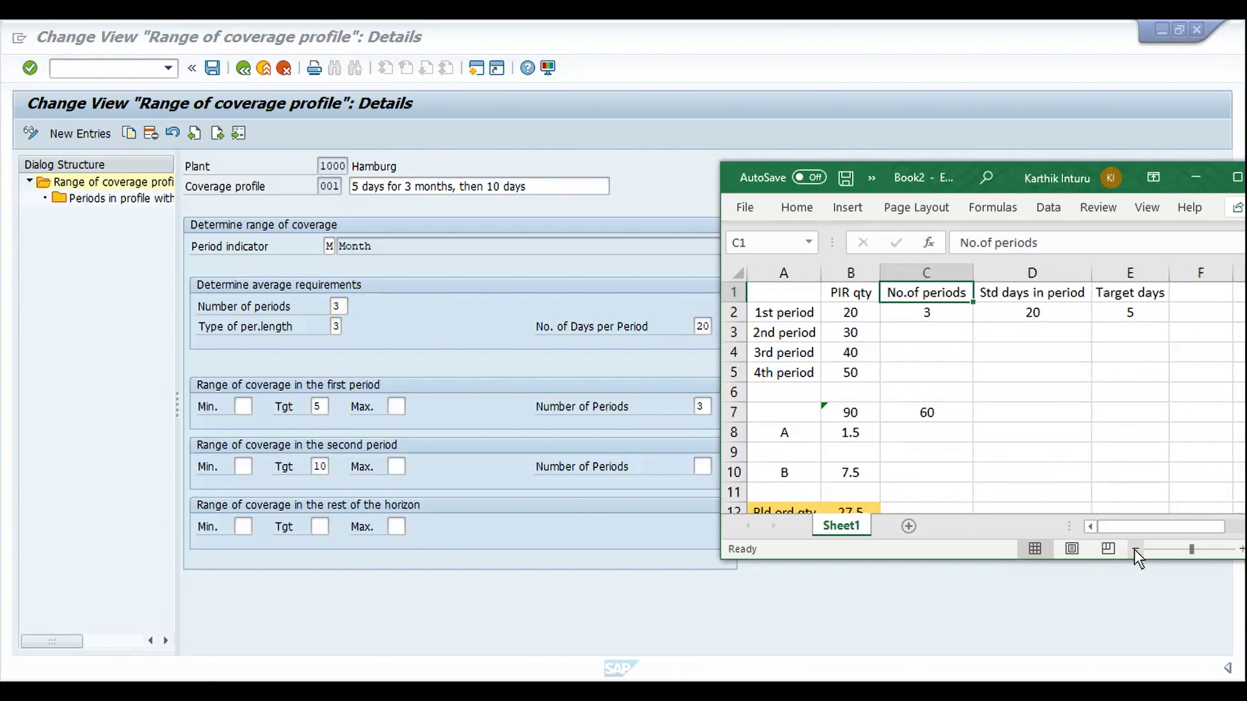
{"action": "left_click", "coordinate": [1134, 548]}
{"action": "left_click", "coordinate": [1134, 548]}
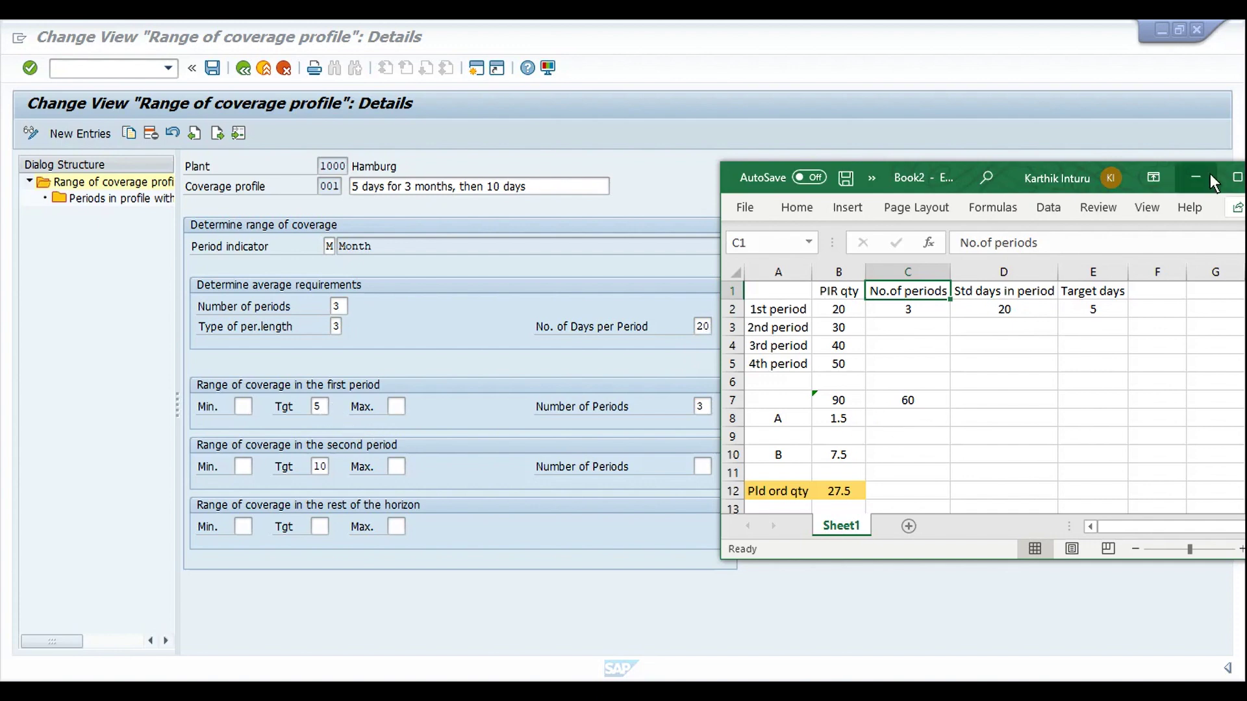
- Maximize the Book2 window and examine the formula in B7 that sums the PIR quantities of the first three periods
{"action": "left_click", "coordinate": [838, 409]}
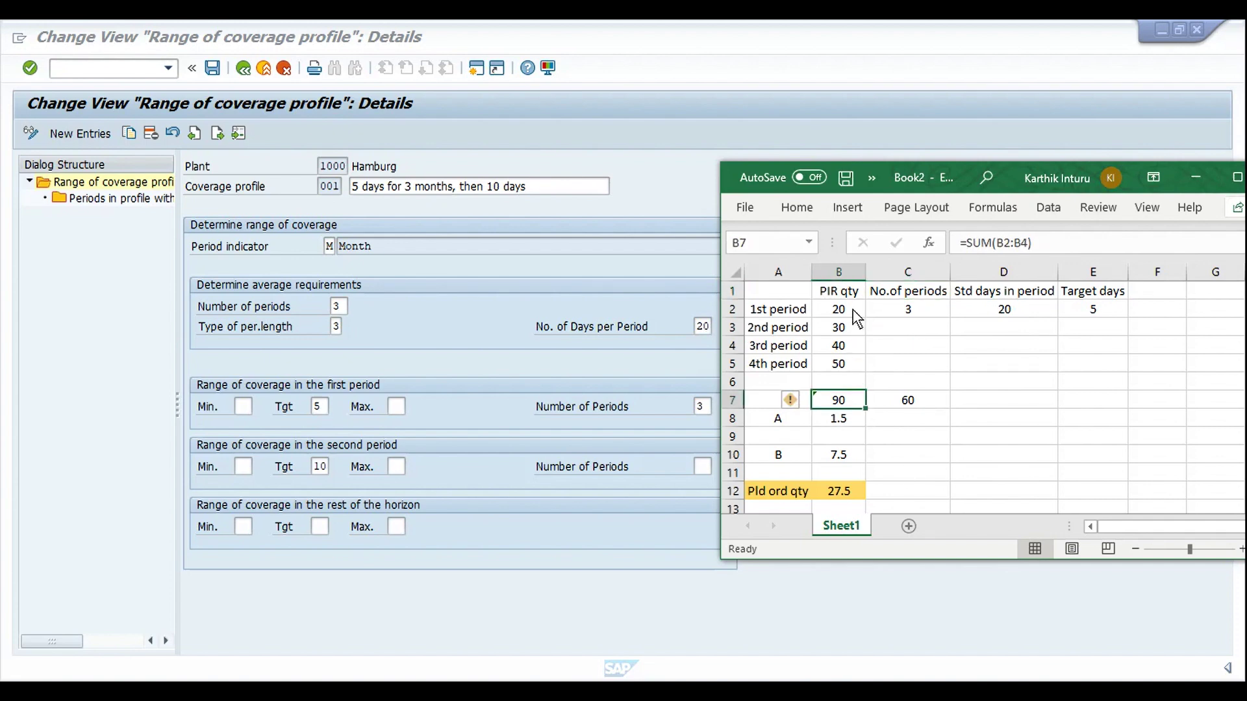
{"action": "left_click_drag", "start_coordinate": [852, 310], "coordinate": [853, 346]}
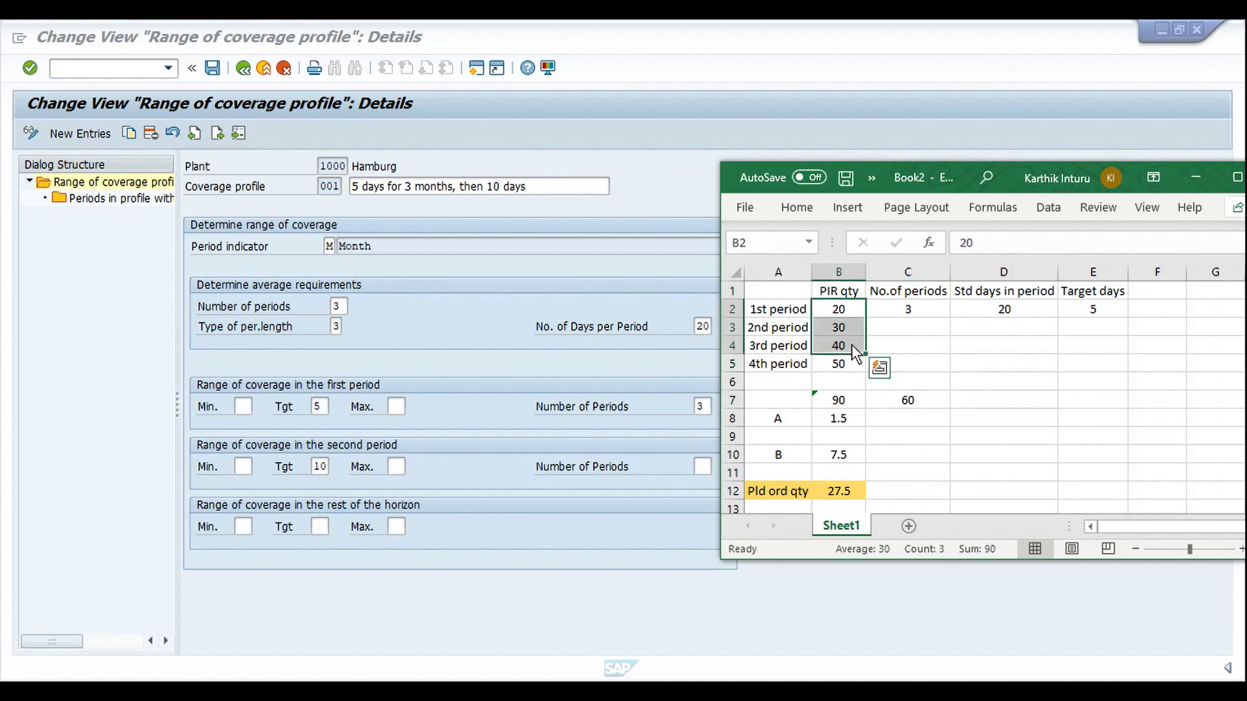
{"action": "left_click", "coordinate": [852, 403]}
{"action": "left_click", "coordinate": [1237, 177]}
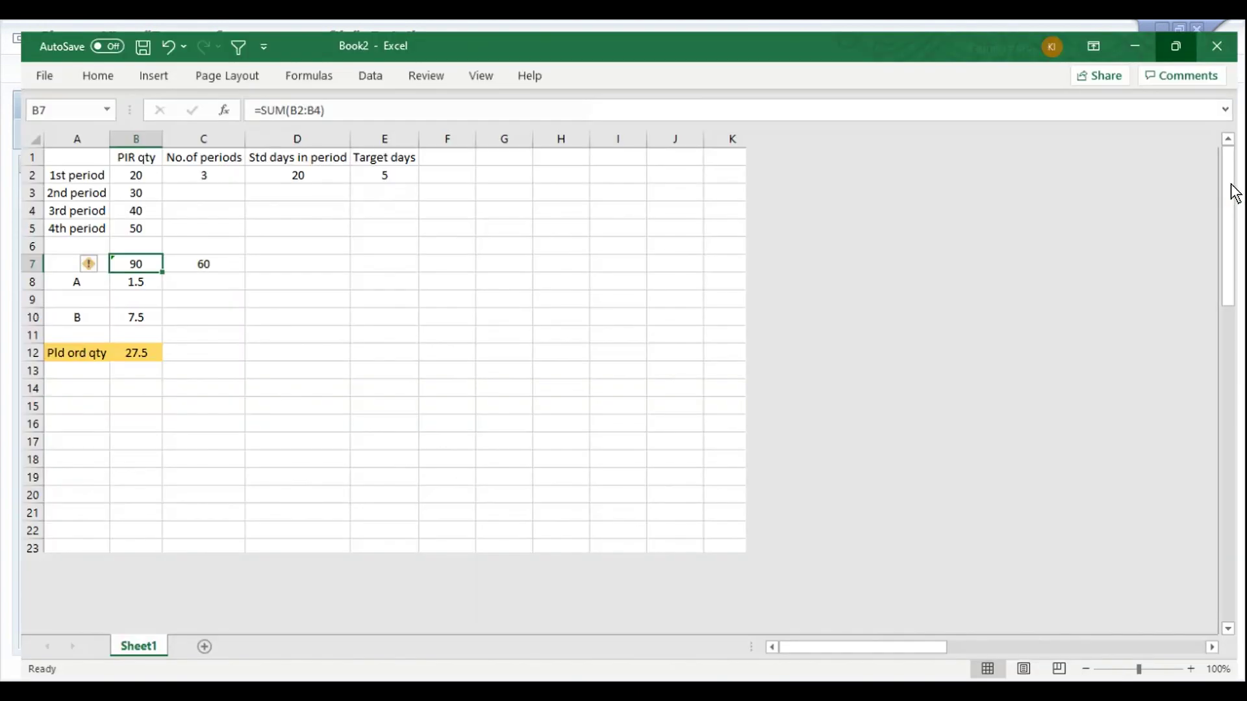
{"action": "double_click", "coordinate": [124, 255]}
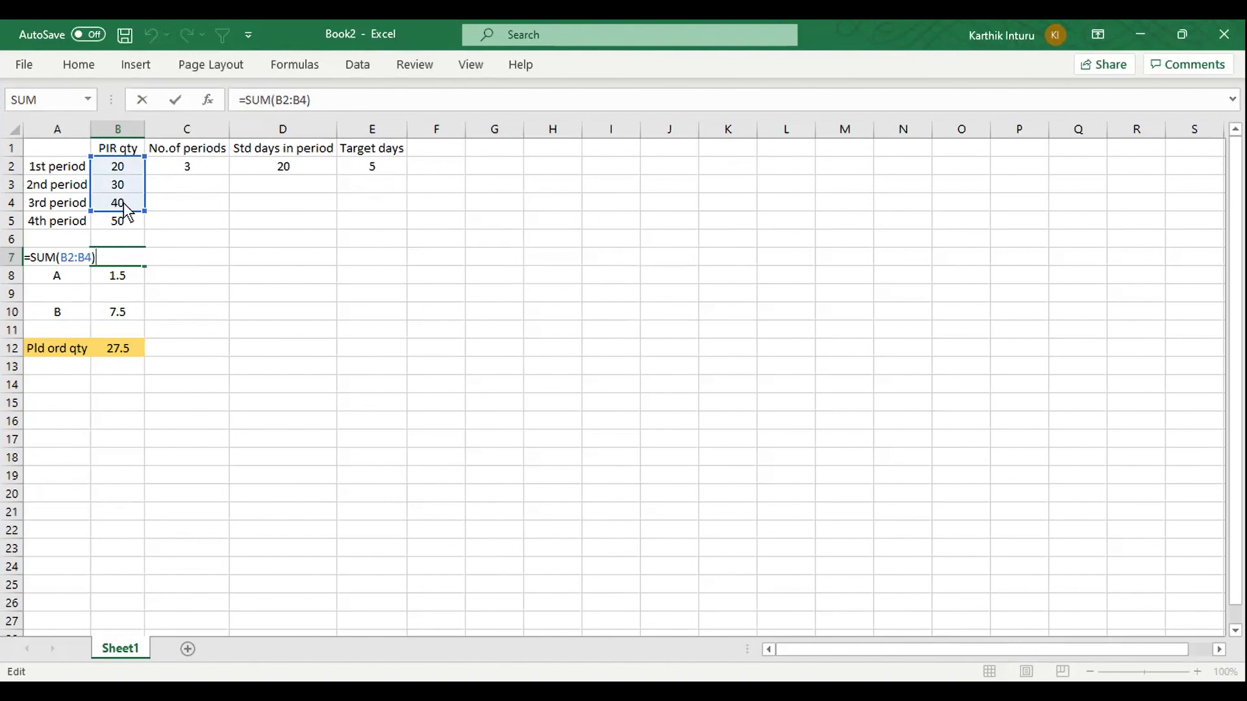
{"action": "left_click", "coordinate": [178, 409]}
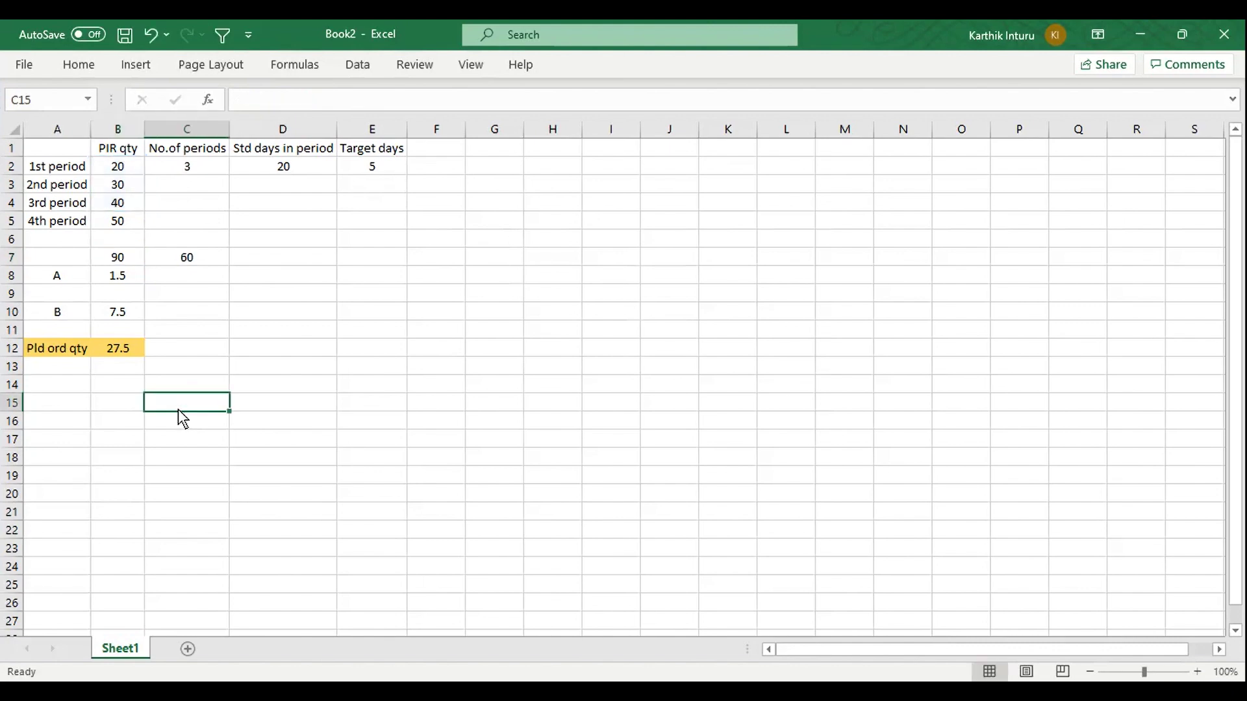
- Examine the formula in C7 that multiplies the number of periods by the standard days in period
{"action": "left_click", "coordinate": [131, 258]}
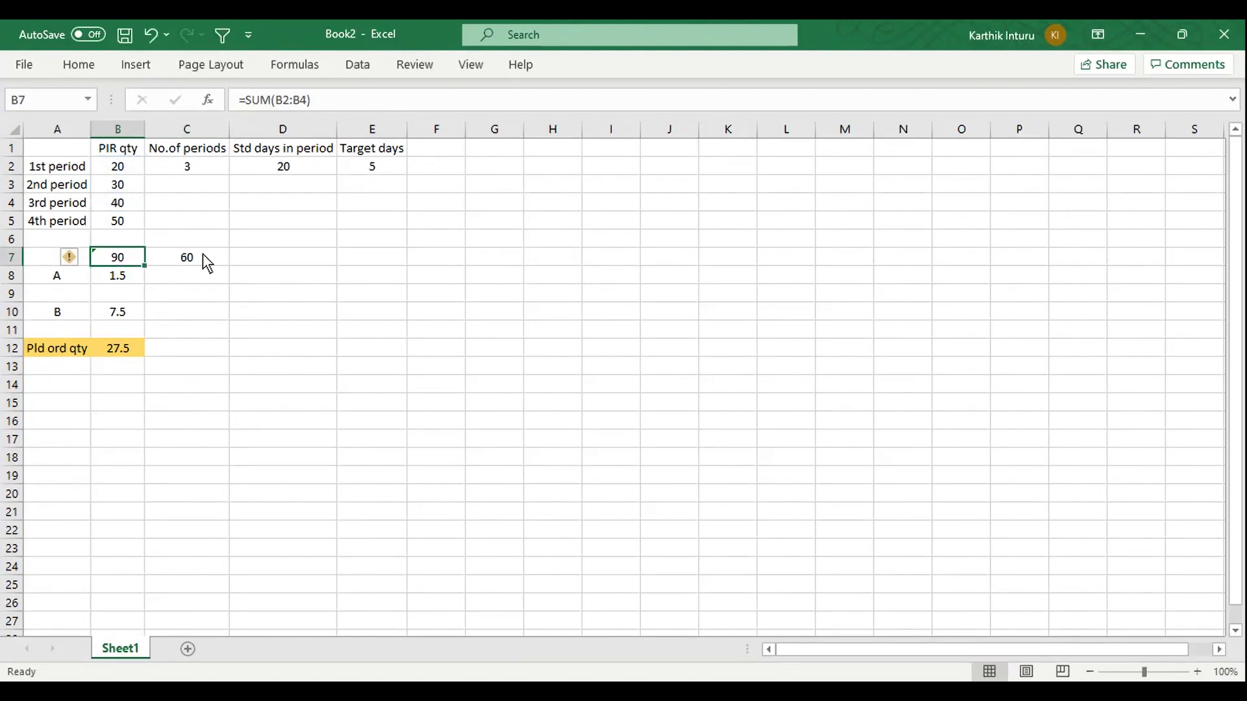
{"action": "left_click", "coordinate": [208, 170]}
{"action": "left_click", "coordinate": [284, 170]}
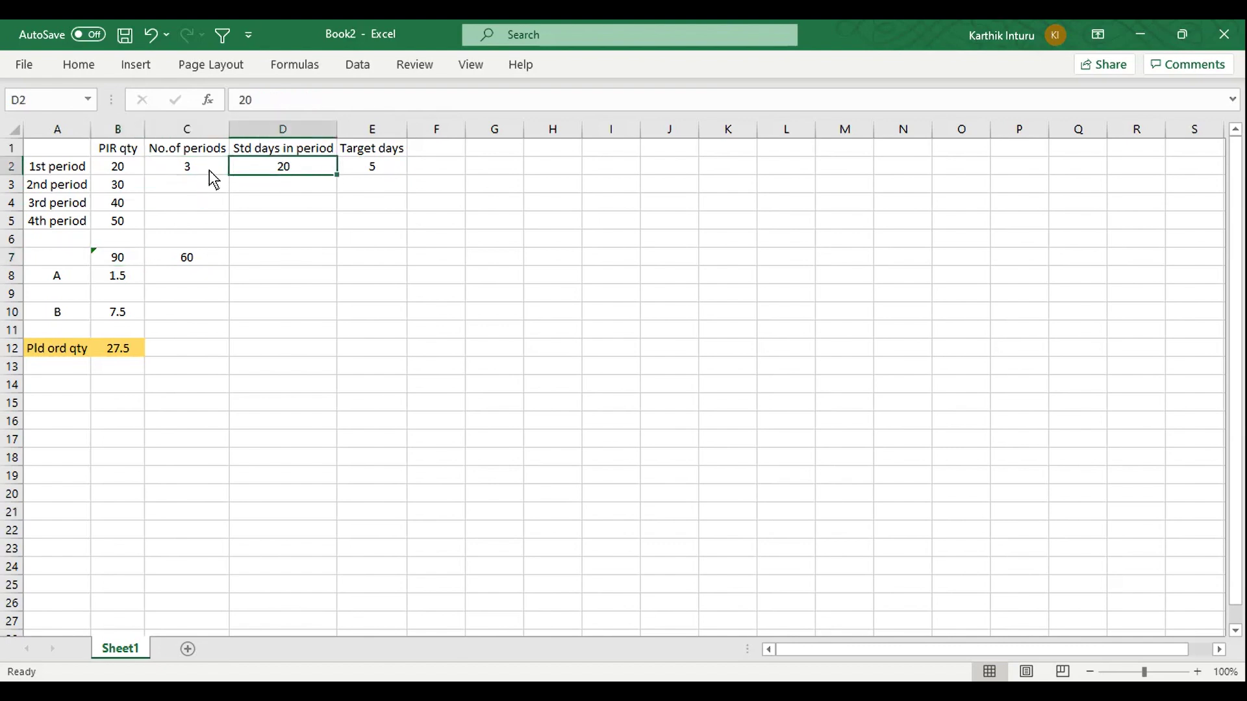
{"action": "left_click", "coordinate": [178, 256]}
{"action": "double_click", "coordinate": [178, 256]}
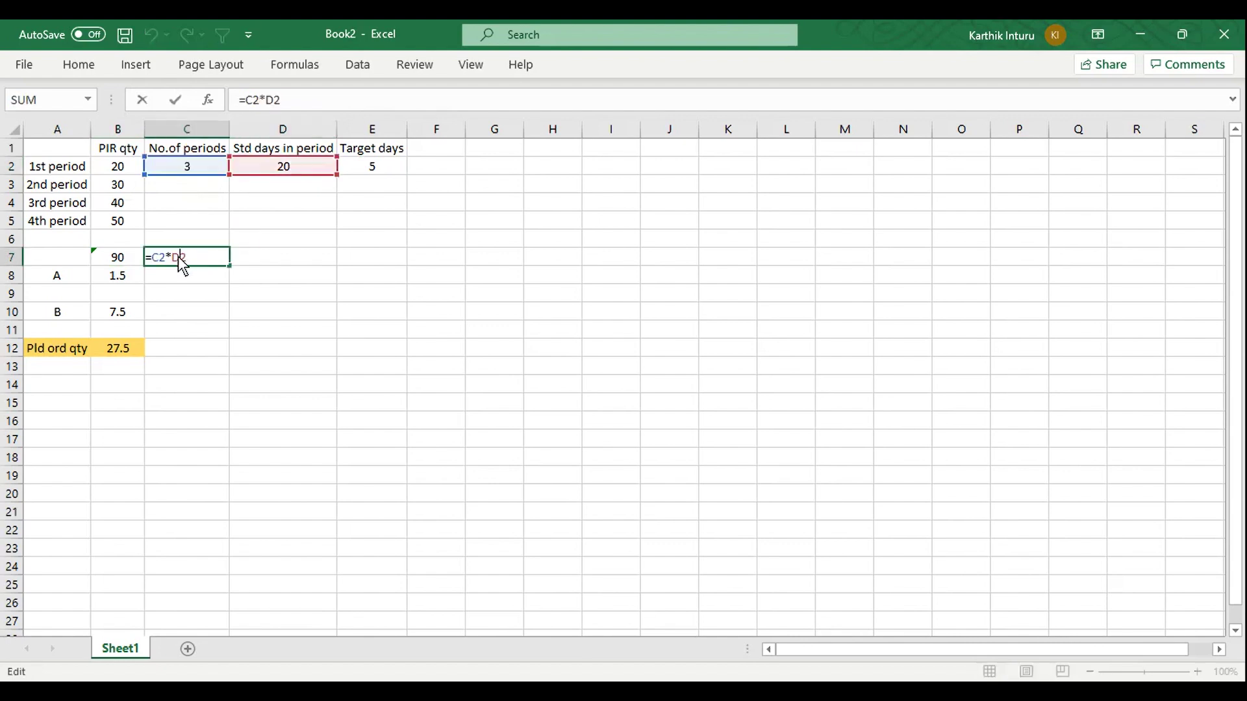
{"action": "left_click", "coordinate": [208, 348]}
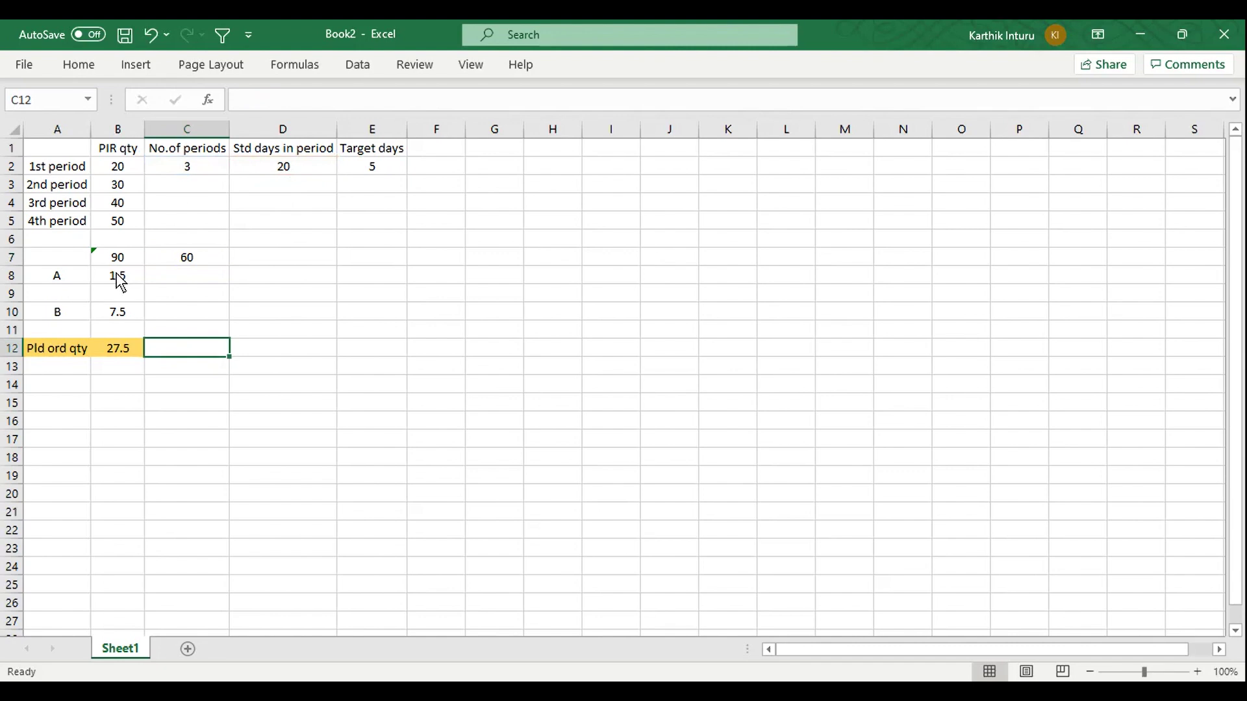
- Examine how value A in B8 is calculated from the PIR total and the total days
{"action": "left_click", "coordinate": [127, 258]}
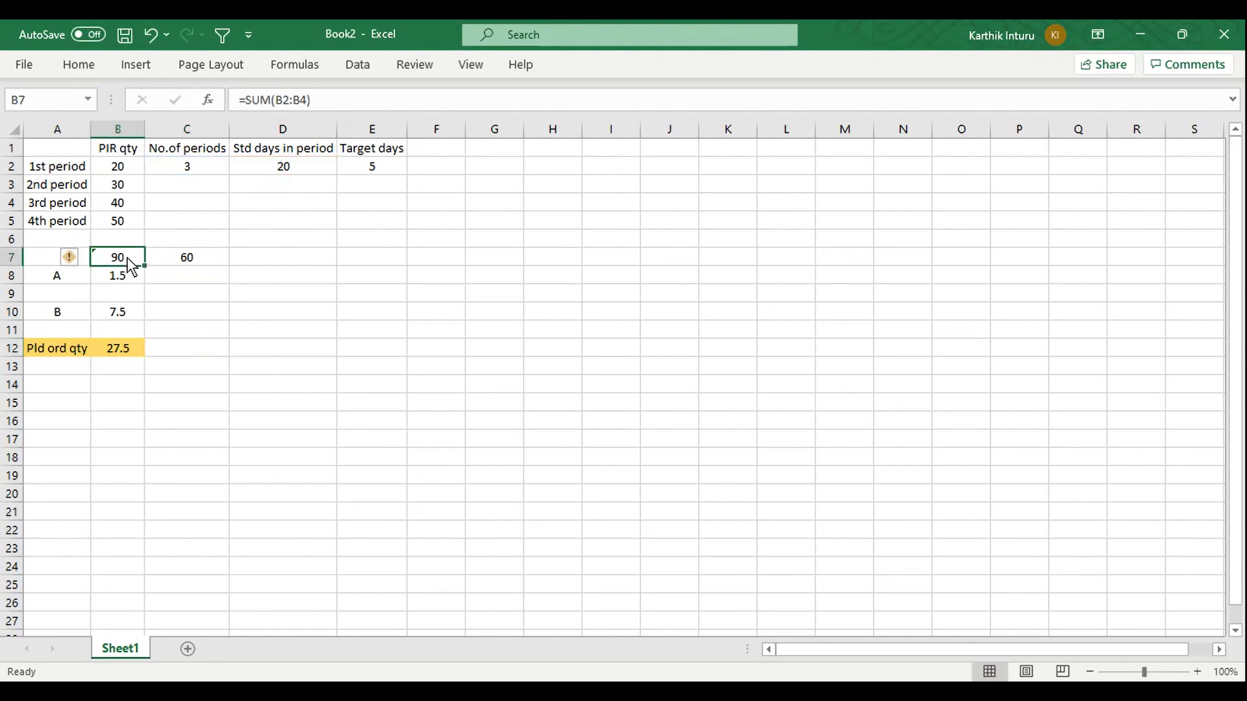
{"action": "left_click", "coordinate": [209, 256]}
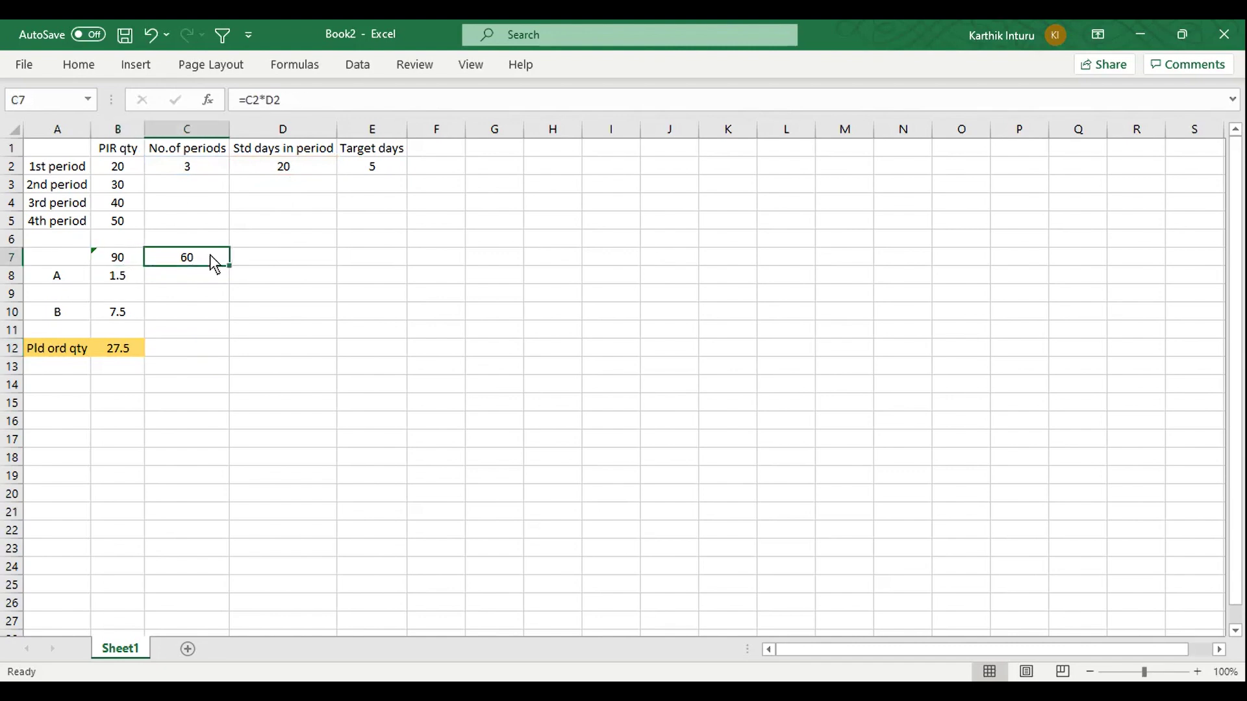
{"action": "left_click", "coordinate": [112, 281]}
{"action": "double_click", "coordinate": [110, 278]}
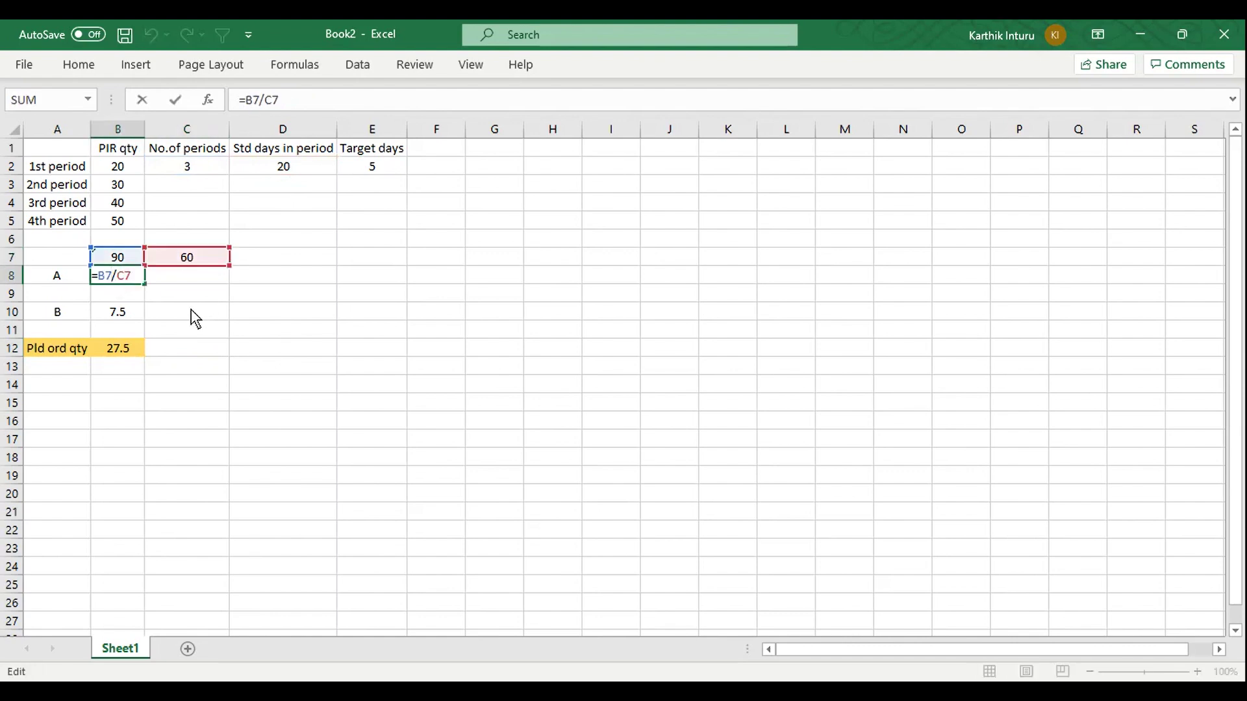
{"action": "left_click", "coordinate": [177, 354]}
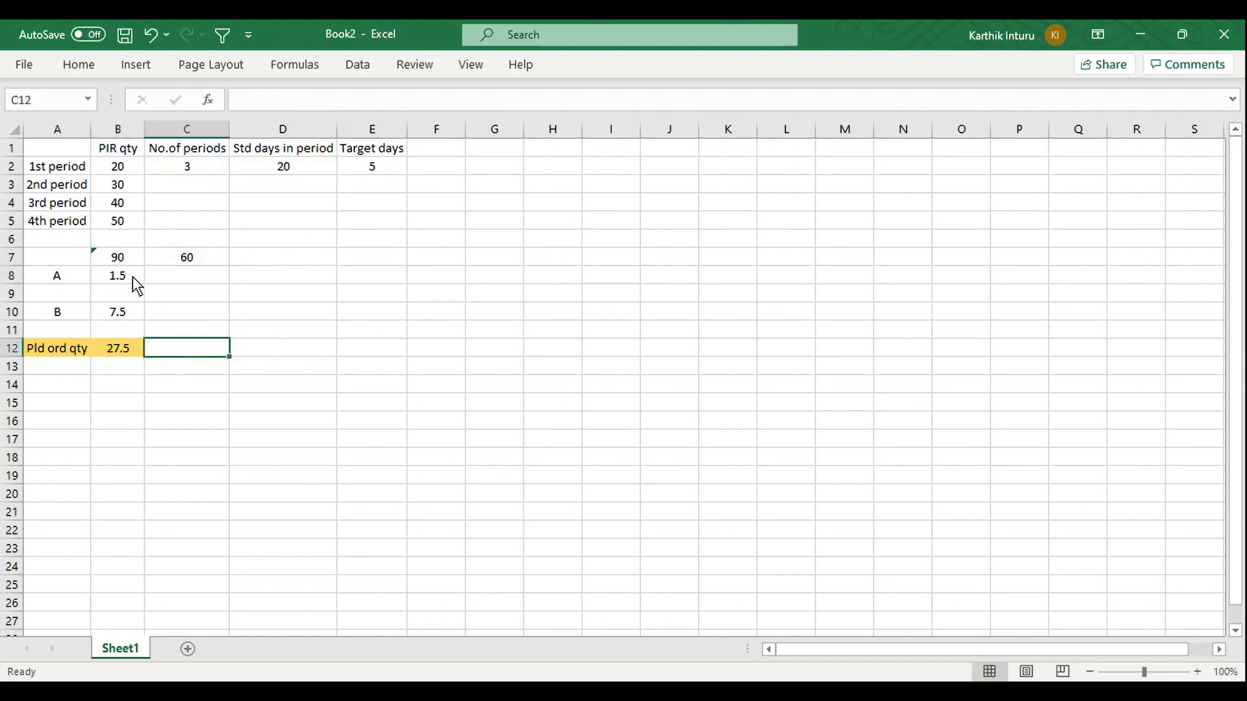
- Examine the formulas behind value B in B10 and the planned order quantity in B12
{"action": "left_click", "coordinate": [78, 316]}
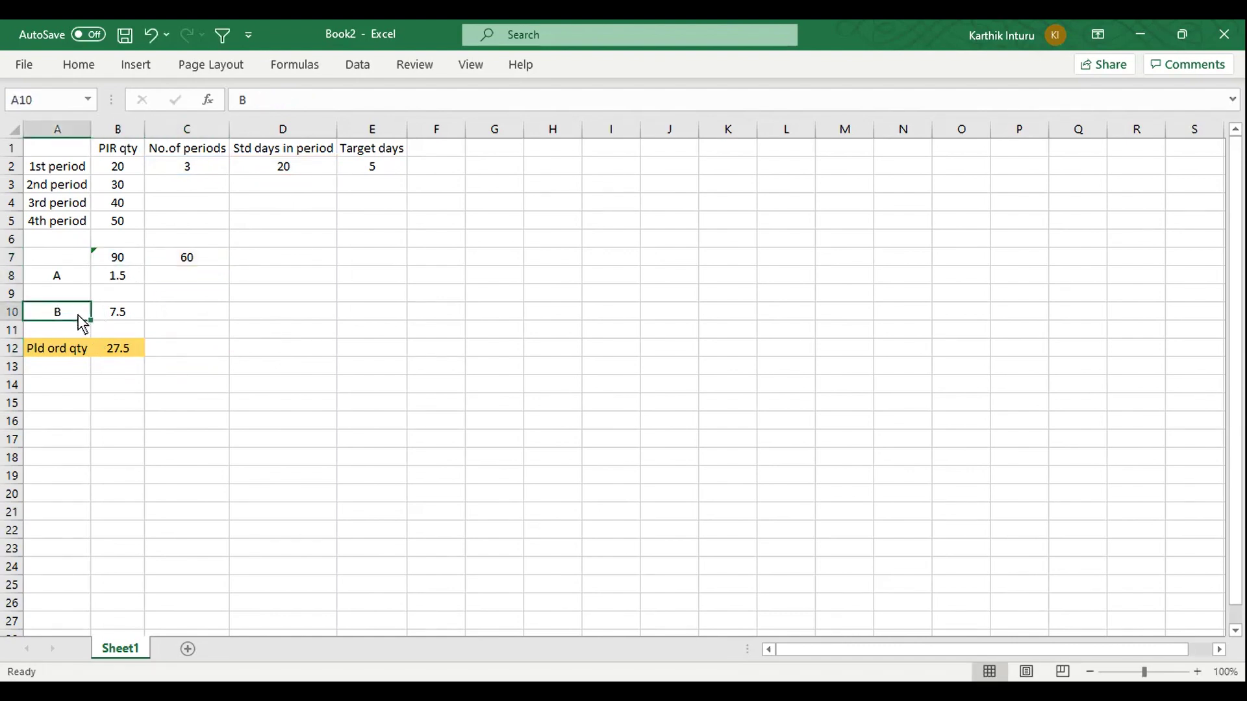
{"action": "left_click", "coordinate": [136, 315]}
{"action": "double_click", "coordinate": [132, 313]}
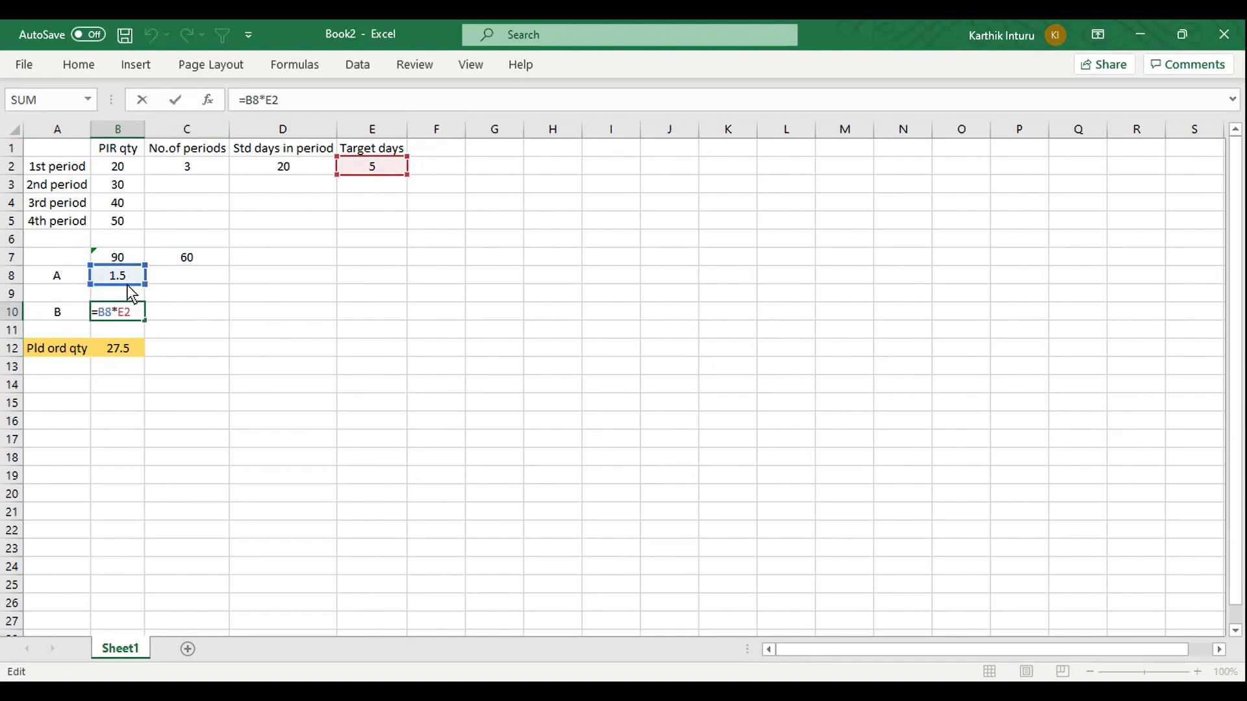
{"action": "left_click", "coordinate": [158, 344]}
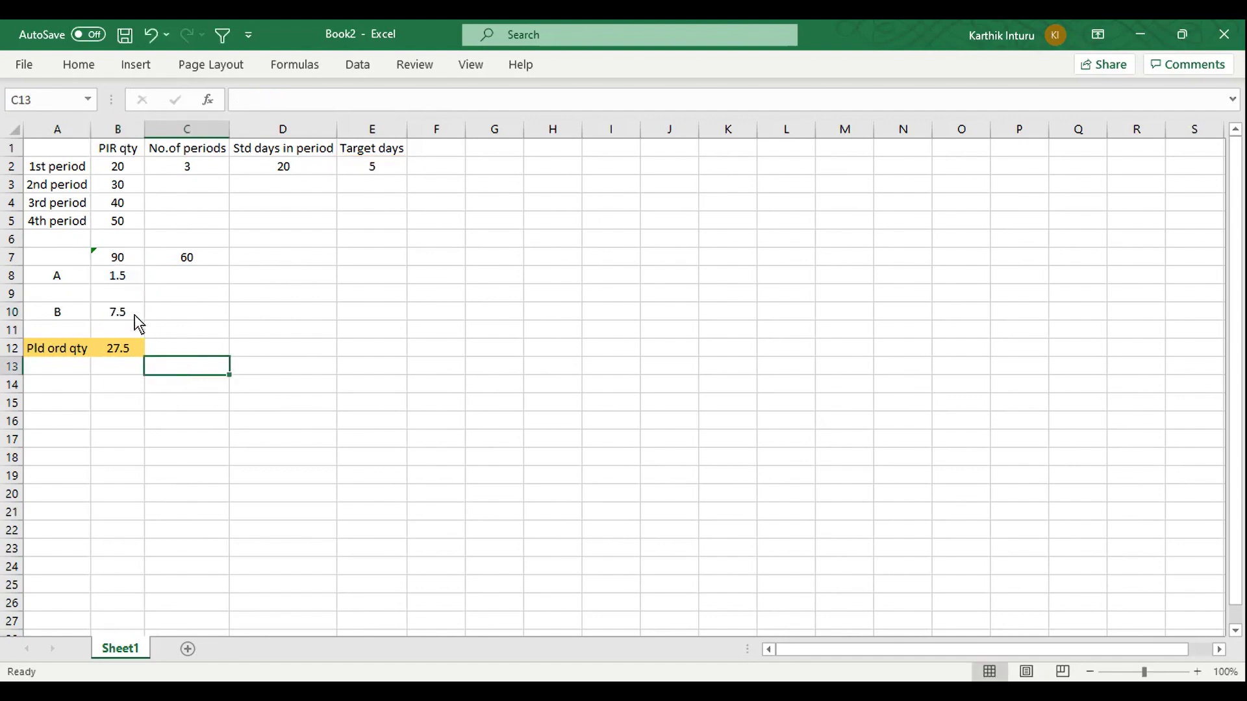
{"action": "left_click", "coordinate": [134, 314]}
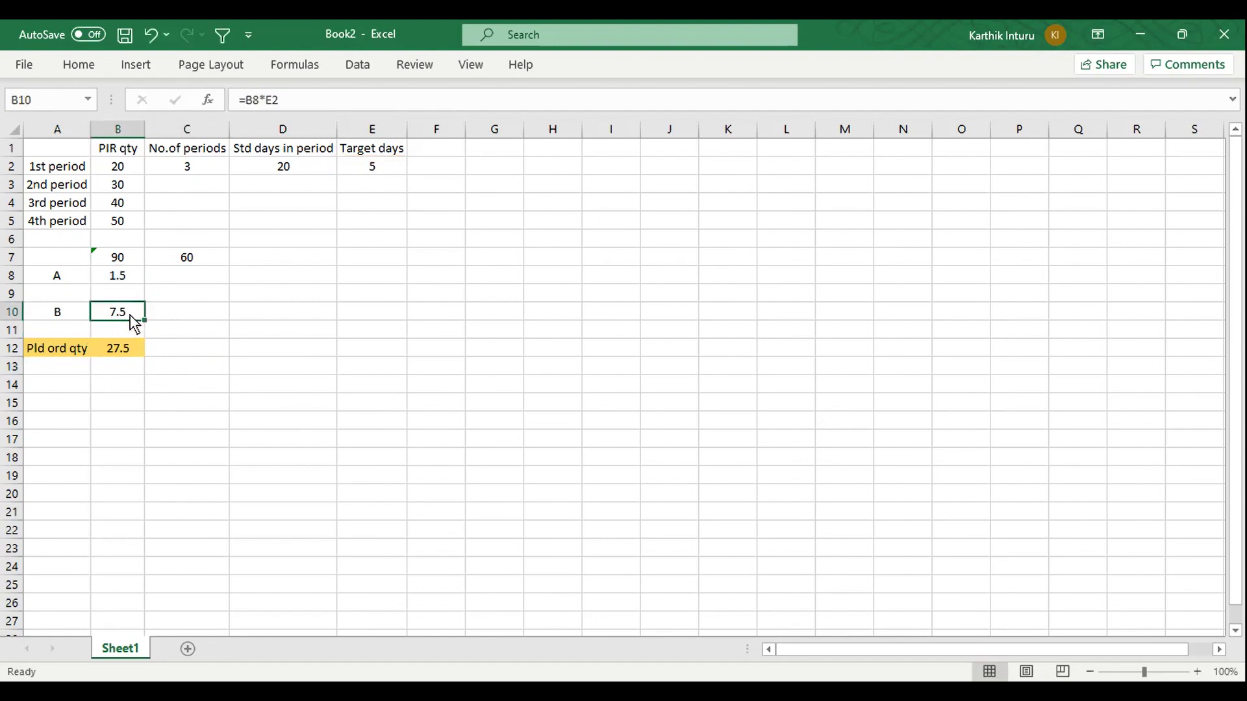
{"action": "double_click", "coordinate": [122, 351]}
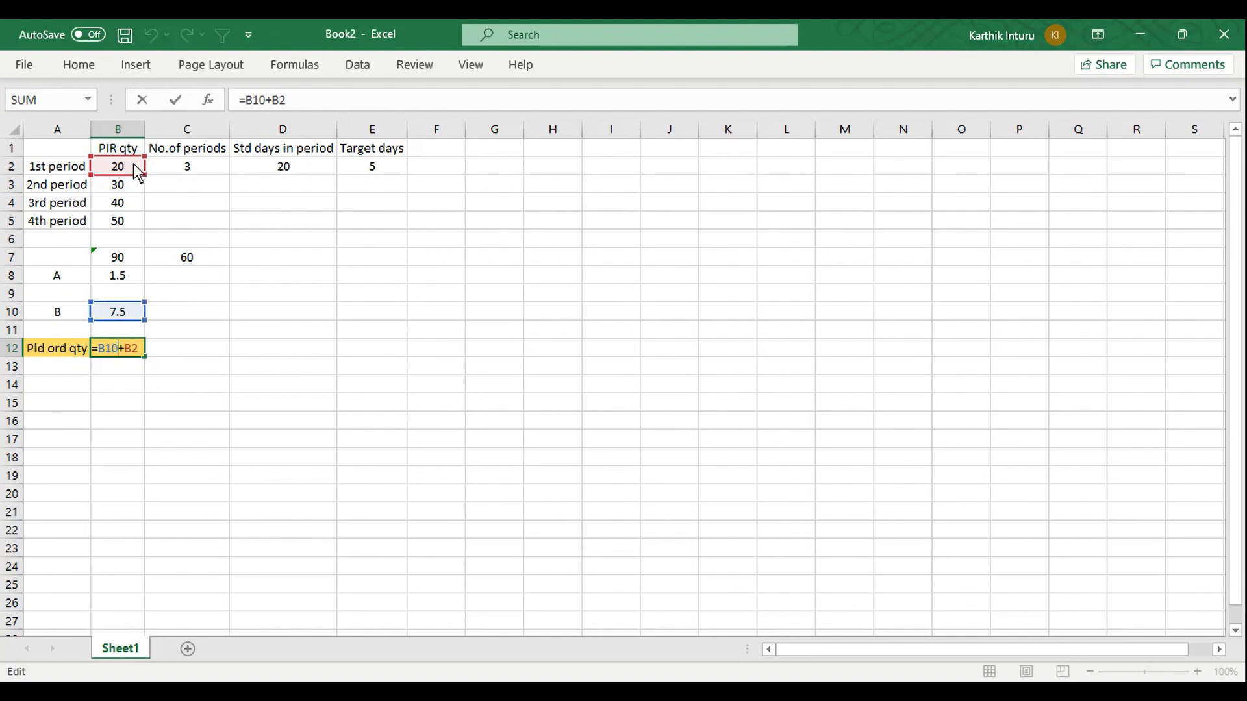
{"action": "left_click", "coordinate": [221, 406]}
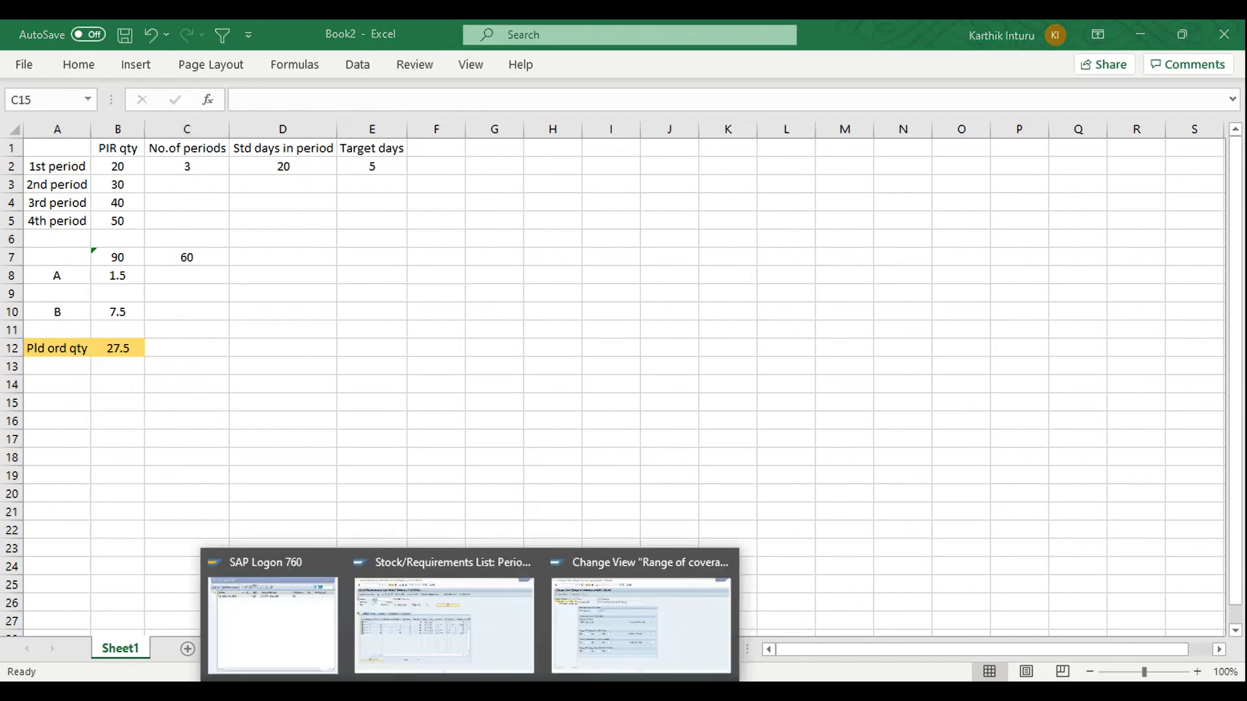
- Switch to the SAP stock/requirements list for P-100 and check the individual planned order quantities of the first two periods
{"action": "left_click", "coordinate": [454, 648]}
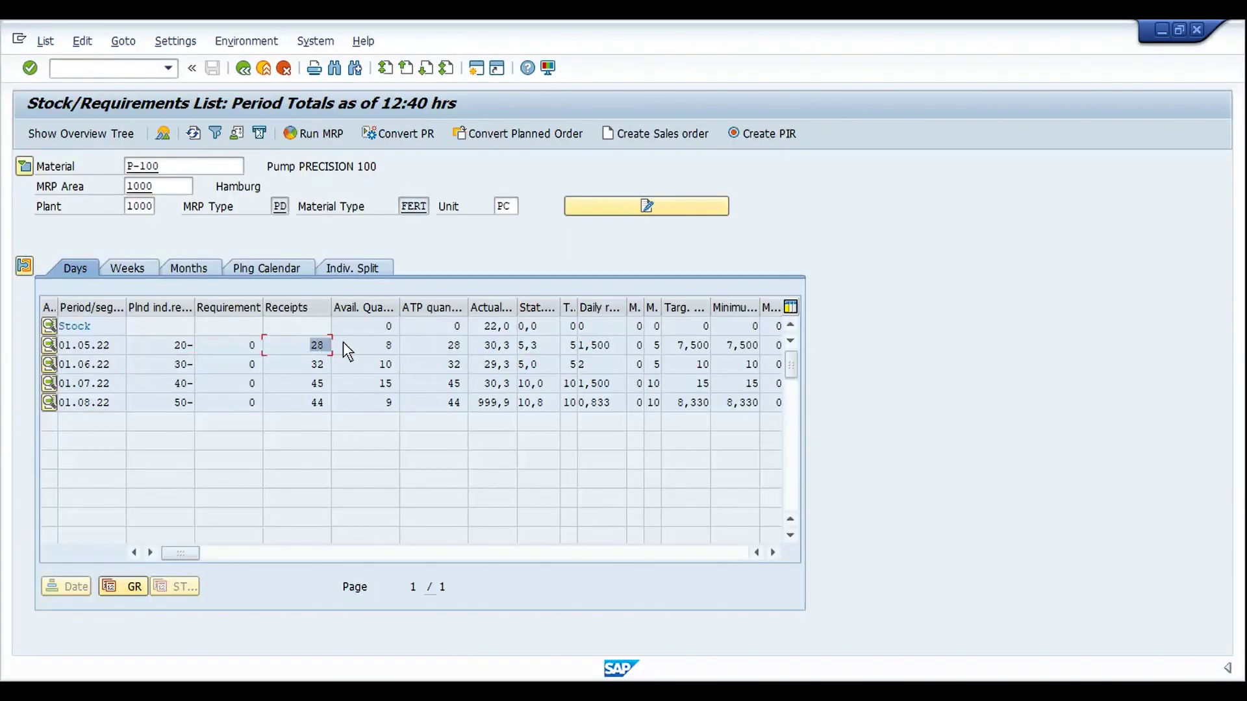
{"action": "double_click", "coordinate": [343, 341]}
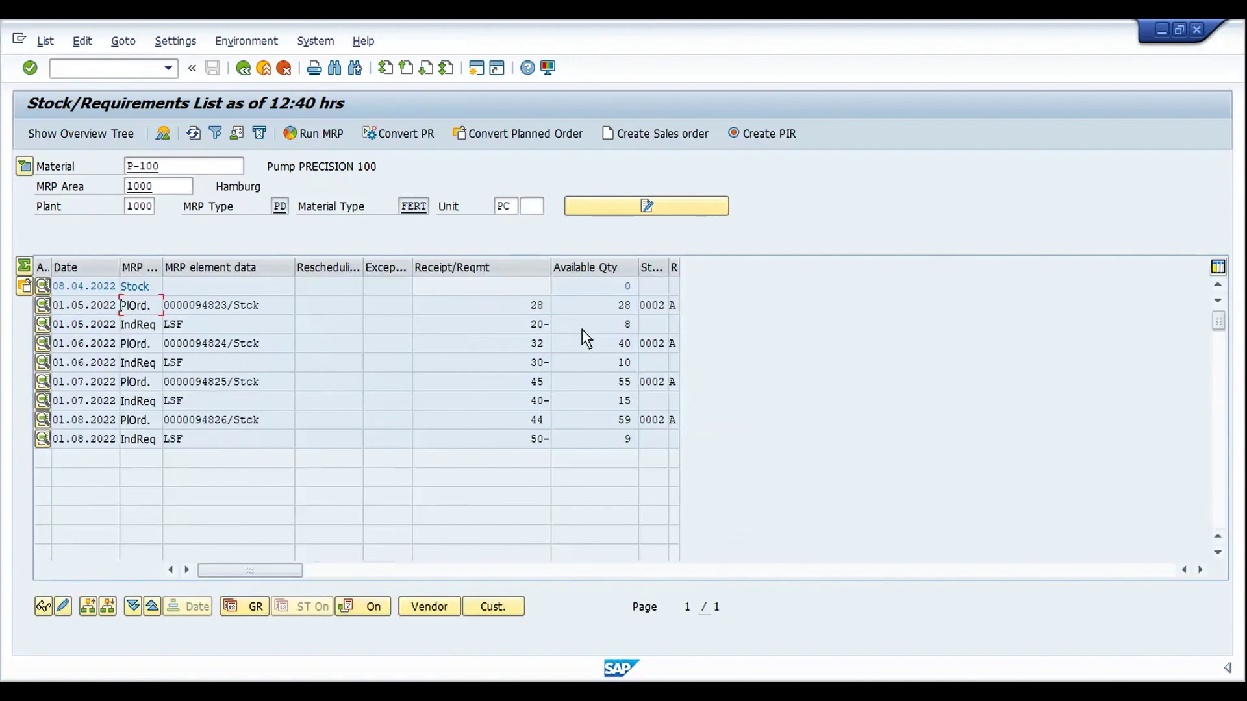
{"action": "left_click", "coordinate": [541, 306]}
{"action": "left_click", "coordinate": [280, 351]}
{"action": "left_click", "coordinate": [532, 365]}
- Switch back to the Book2 workbook and change the PIR total in B7 to =SUM(B3:B5) for the second period
{"action": "left_click", "coordinate": [675, 691]}
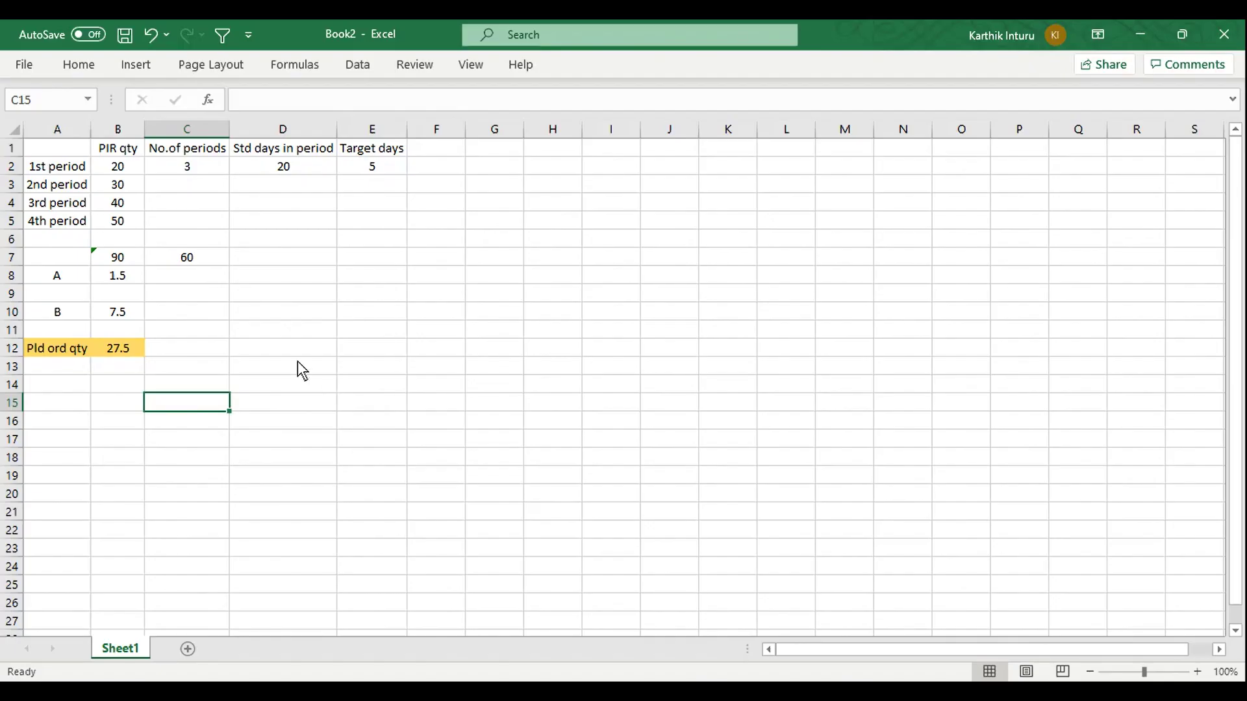
{"action": "left_click", "coordinate": [117, 263]}
{"action": "double_click", "coordinate": [118, 263]}
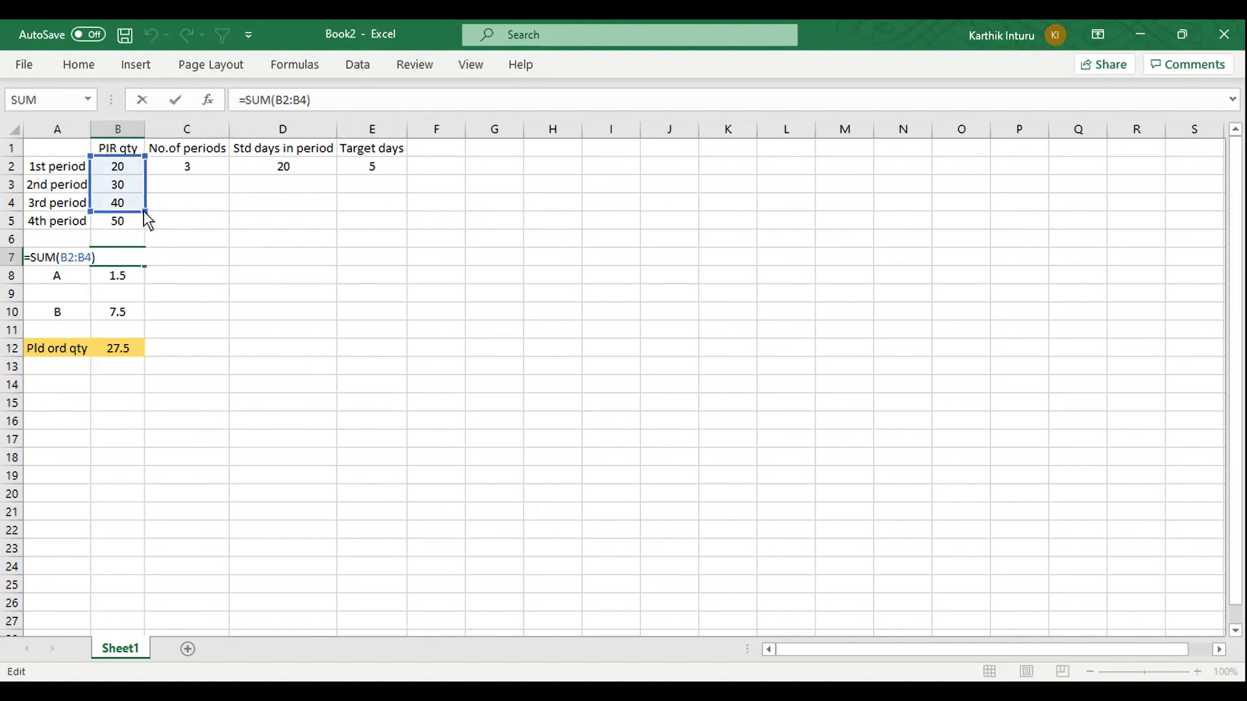
{"action": "left_click_drag", "start_coordinate": [144, 212], "coordinate": [144, 231]}
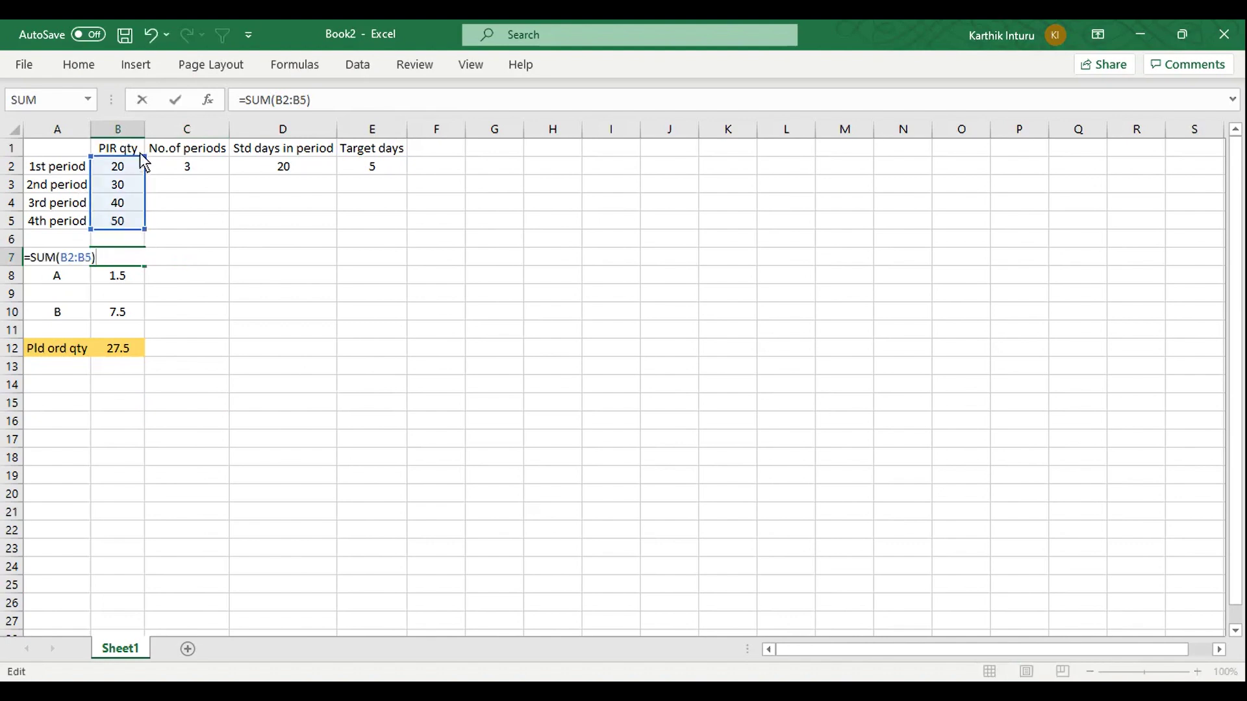
{"action": "left_click_drag", "start_coordinate": [144, 159], "coordinate": [142, 184]}
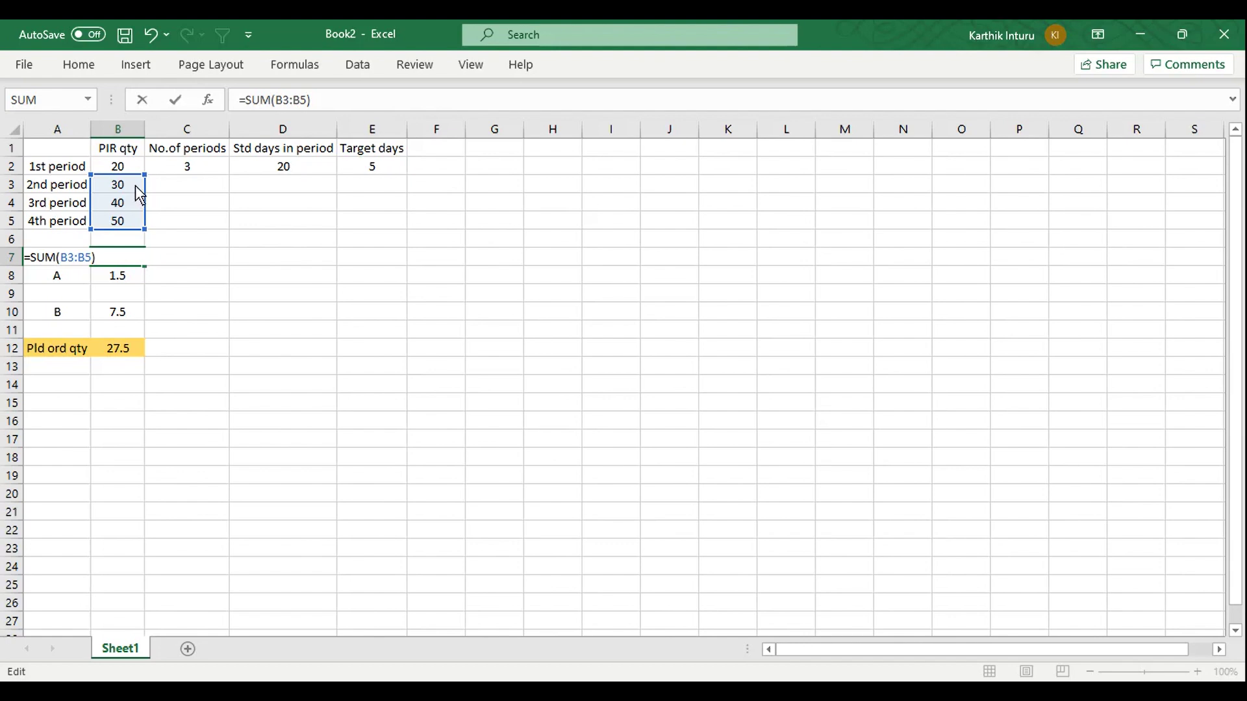
{"action": "key", "text": "Return"}
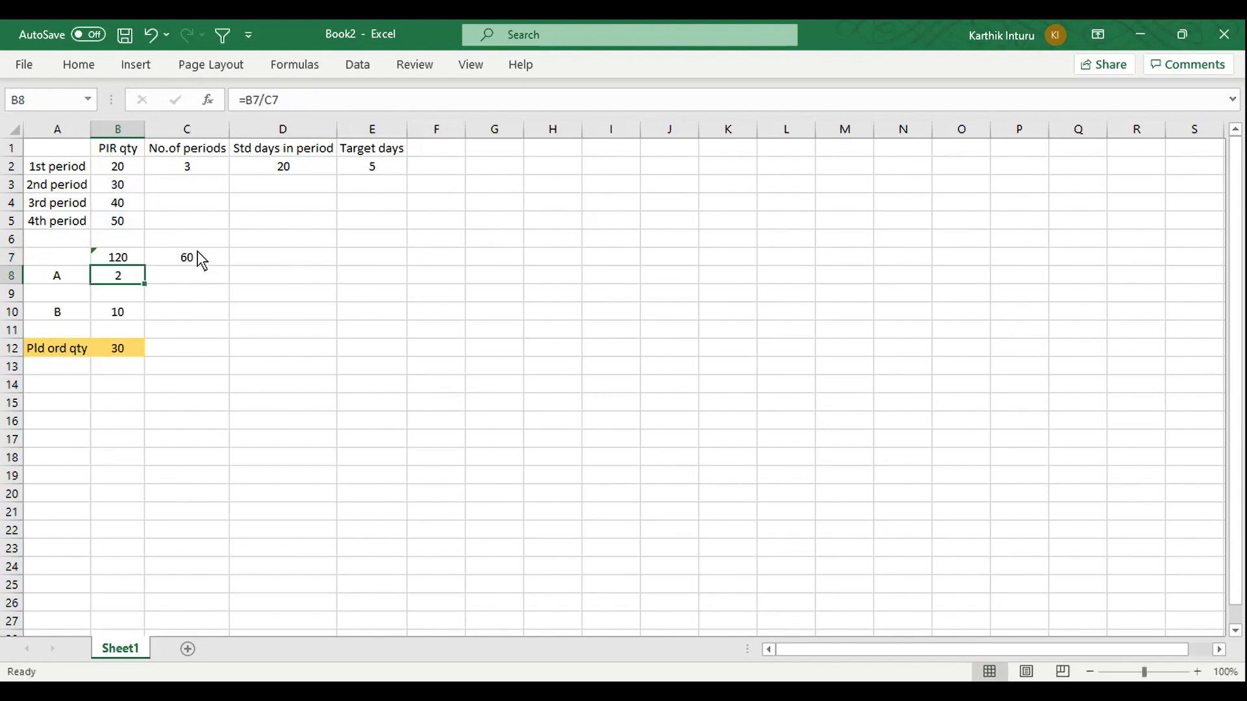
- Check the recalculated PIR total, value A and the value B formula with its target days reference
{"action": "left_click", "coordinate": [123, 260]}
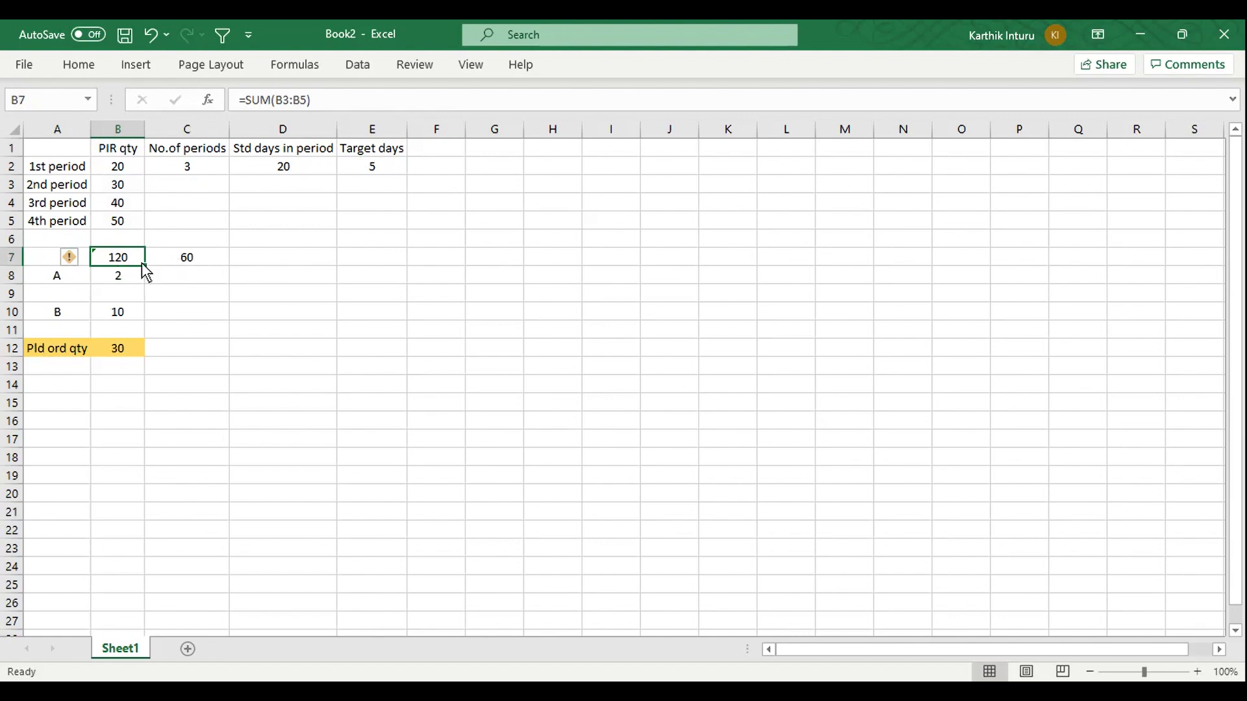
{"action": "left_click", "coordinate": [115, 273]}
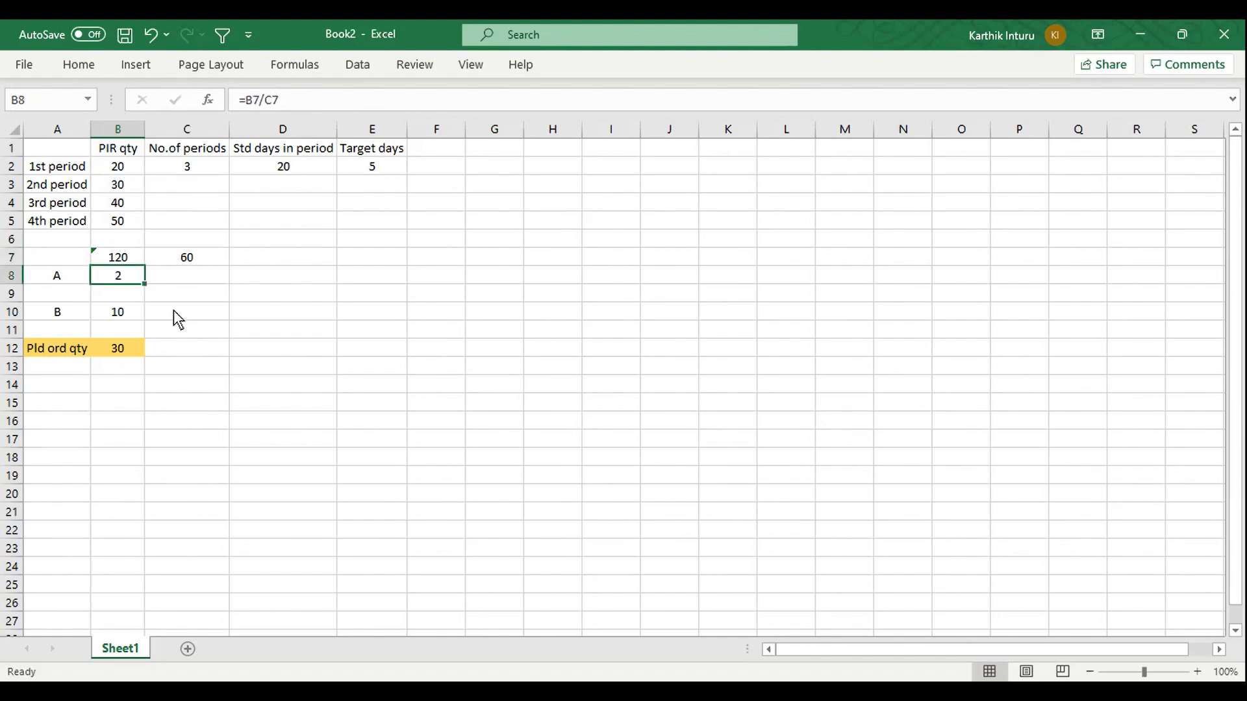
{"action": "left_click", "coordinate": [131, 316]}
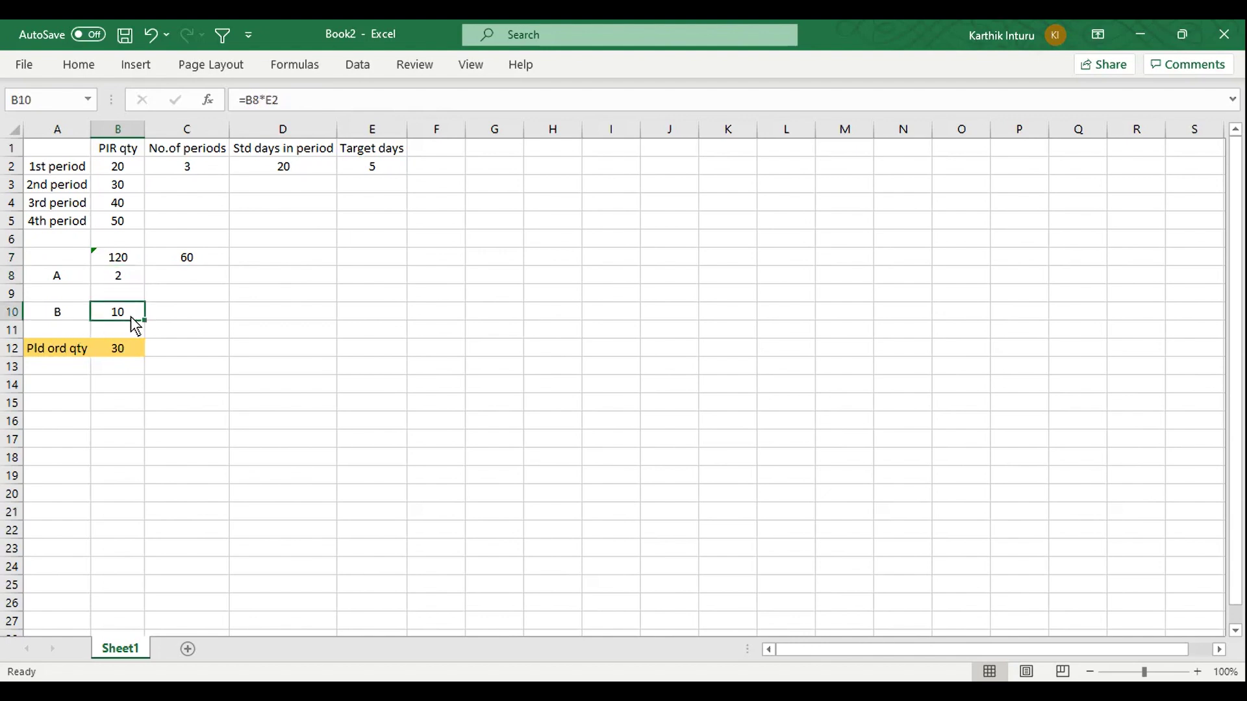
{"action": "double_click", "coordinate": [131, 311]}
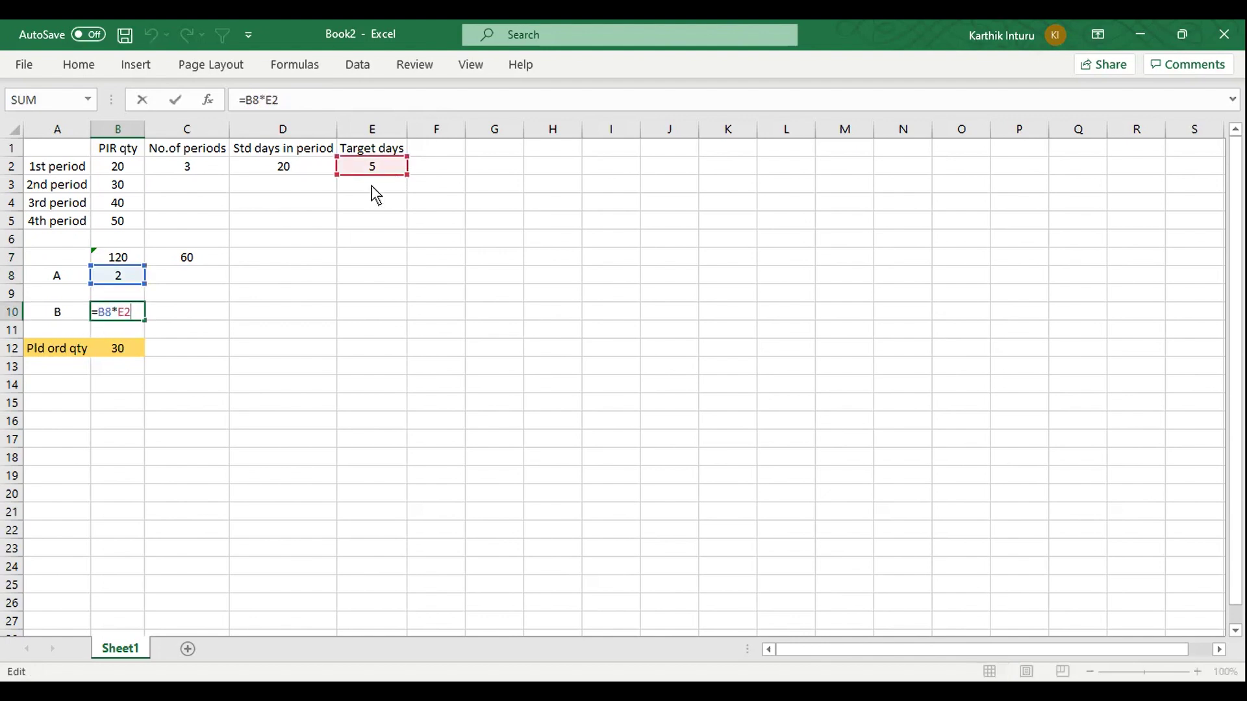
{"action": "left_click", "coordinate": [237, 342]}
{"action": "left_click", "coordinate": [123, 317]}
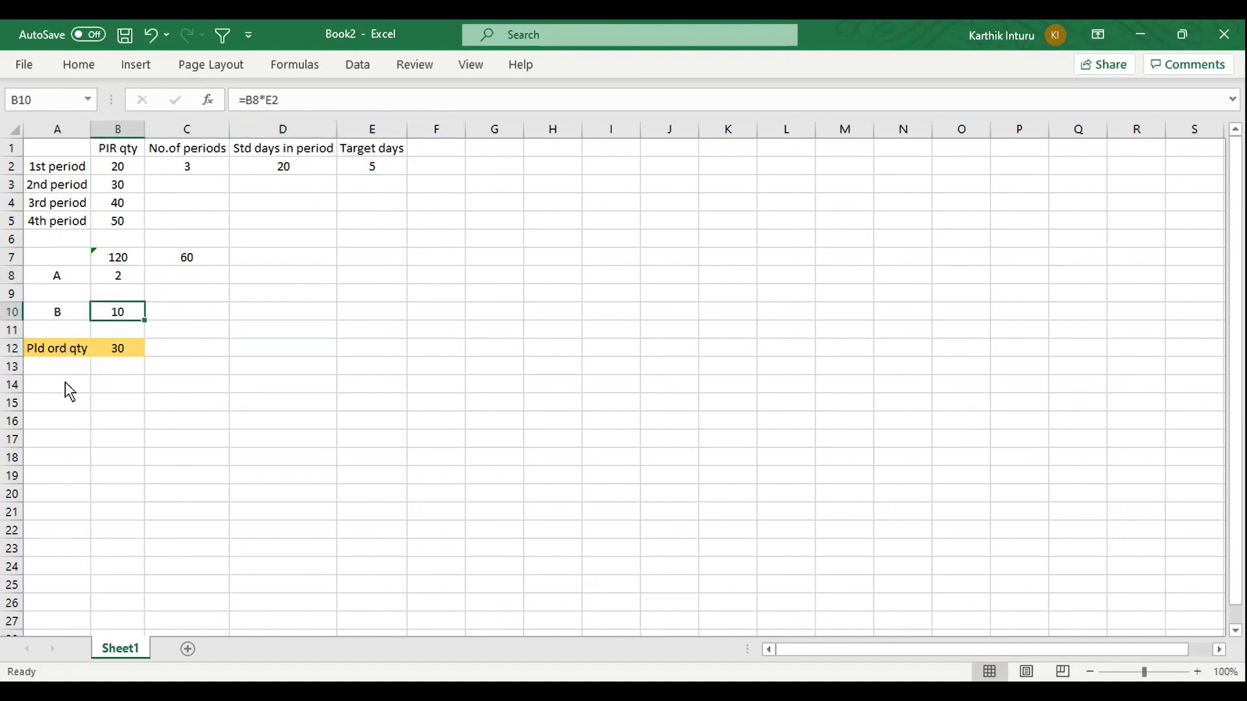
- Change the planned order quantity formula in B12 to =B10+B3 to use the second period's PIR quantity
{"action": "left_click", "coordinate": [54, 359]}
{"action": "left_click", "coordinate": [119, 352]}
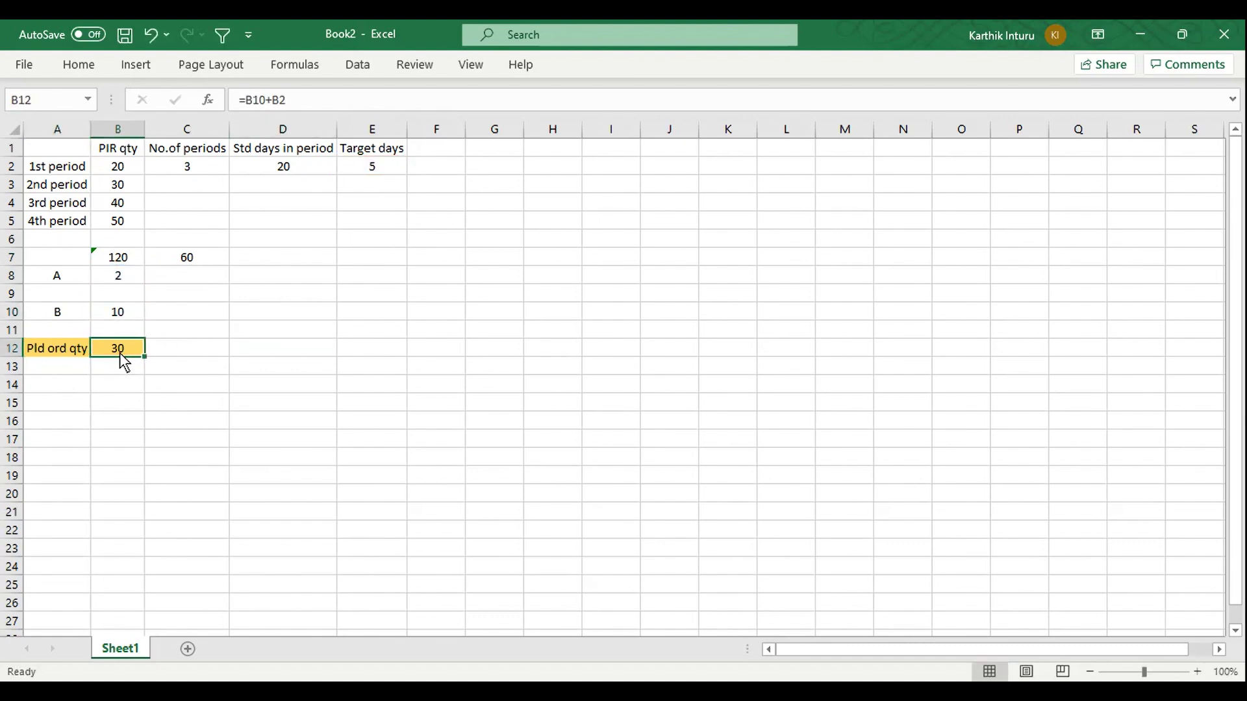
{"action": "double_click", "coordinate": [127, 354]}
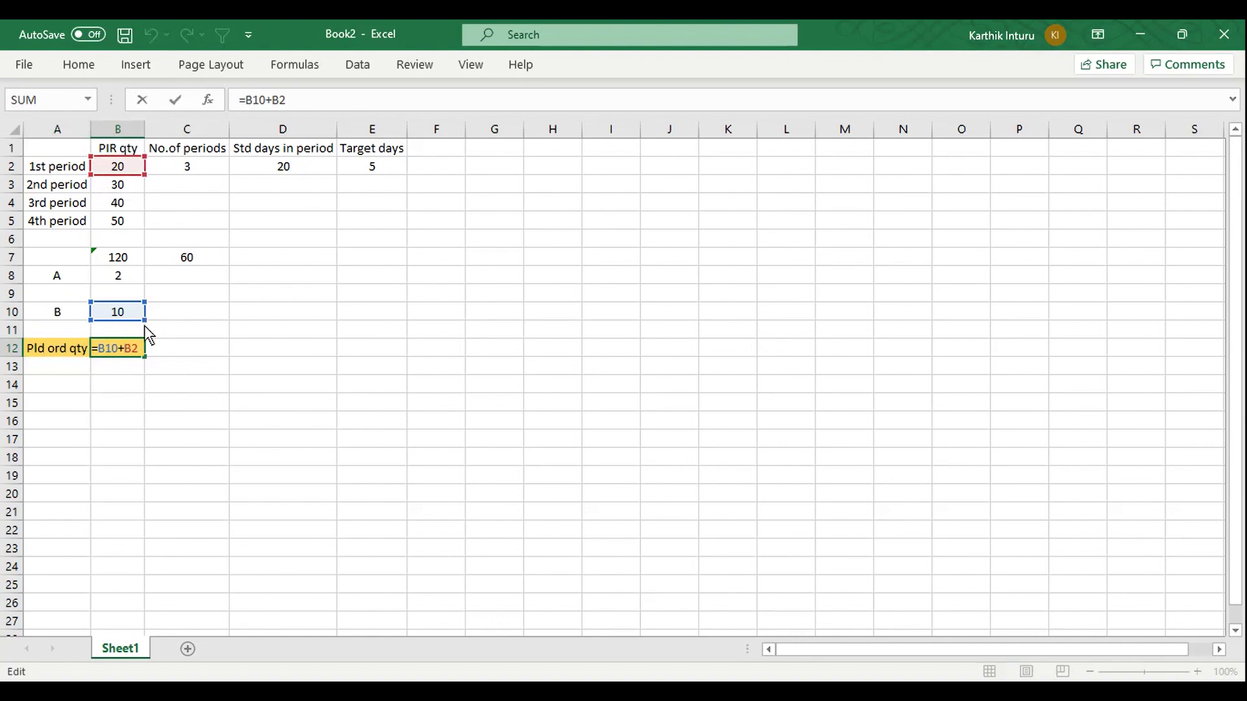
{"action": "key", "text": "BackSpace"}
{"action": "left_click", "coordinate": [123, 190]}
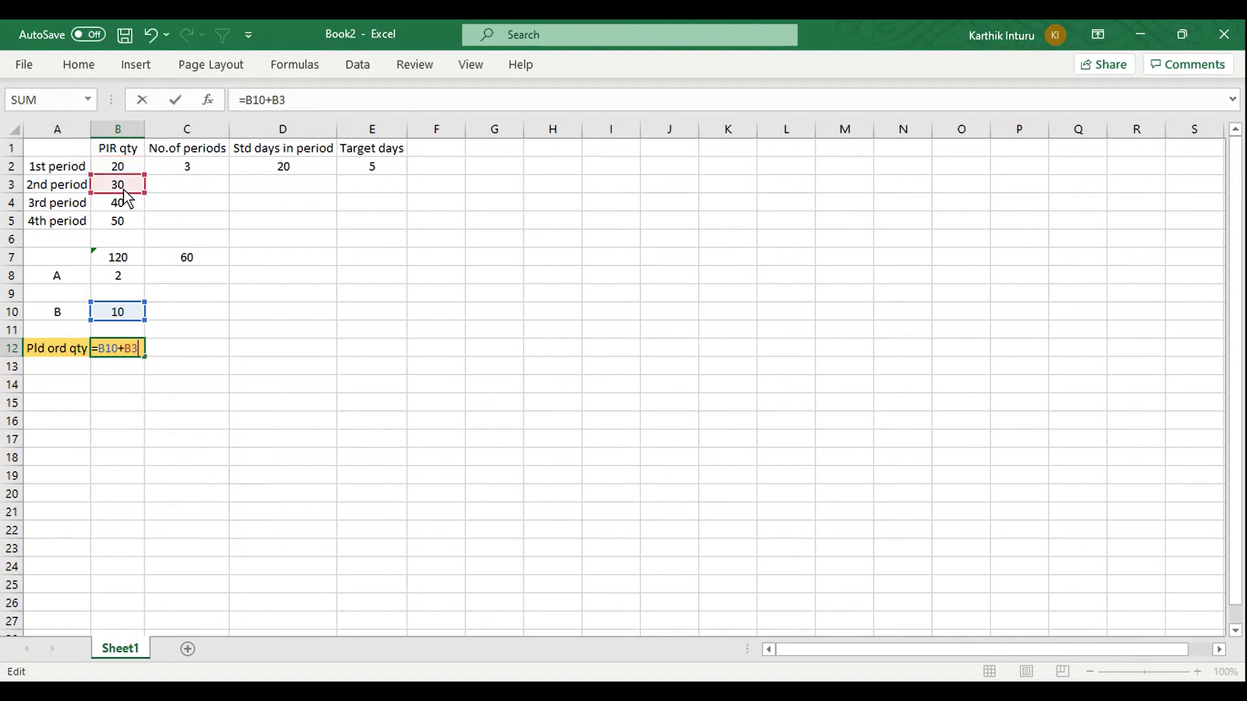
{"action": "key", "text": "Return"}
{"action": "left_click", "coordinate": [130, 389]}
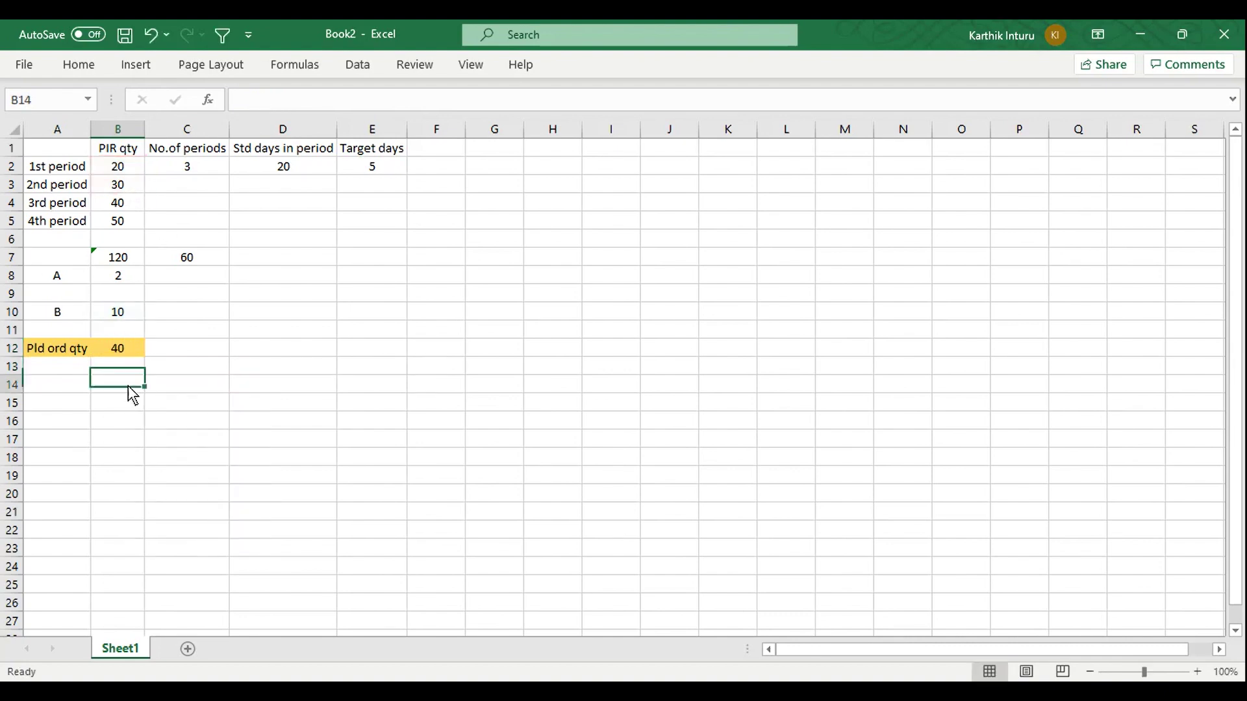
- Check the planned order quantity in B12, then switch to the SAP stock/requirements list and compare the June planned order with May's remaining available quantity
{"action": "left_click", "coordinate": [126, 357]}
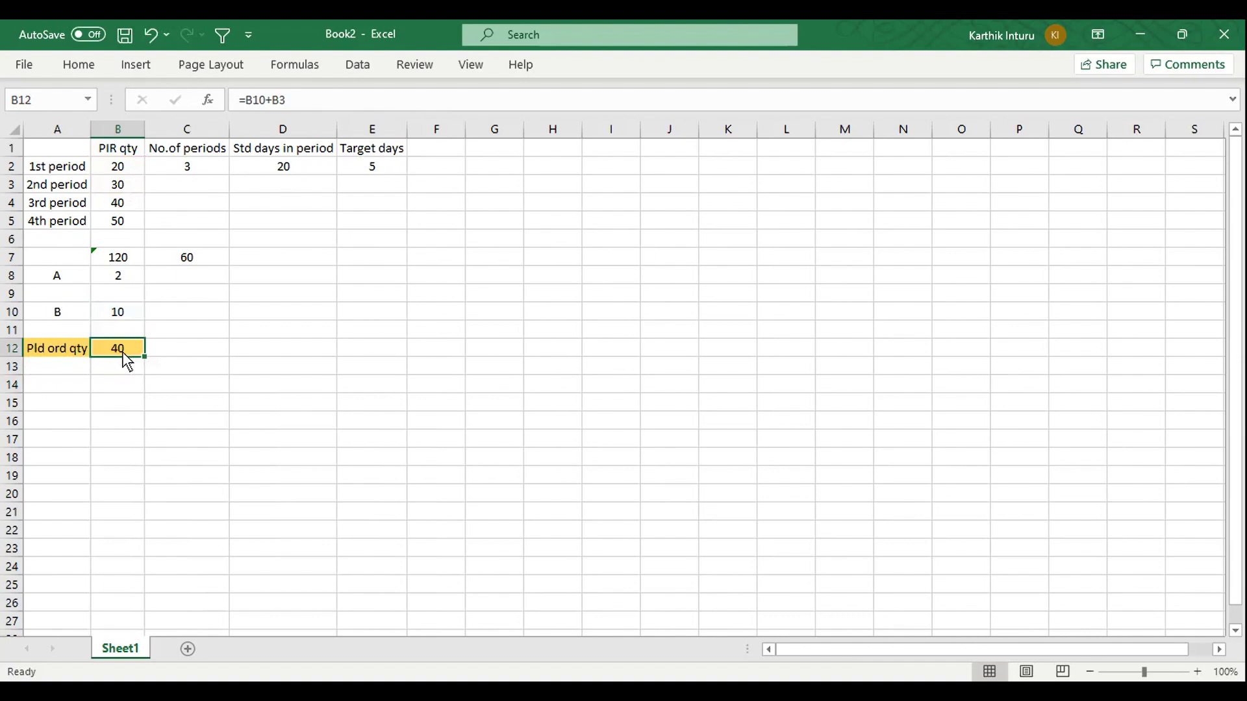
{"action": "left_click", "coordinate": [526, 679]}
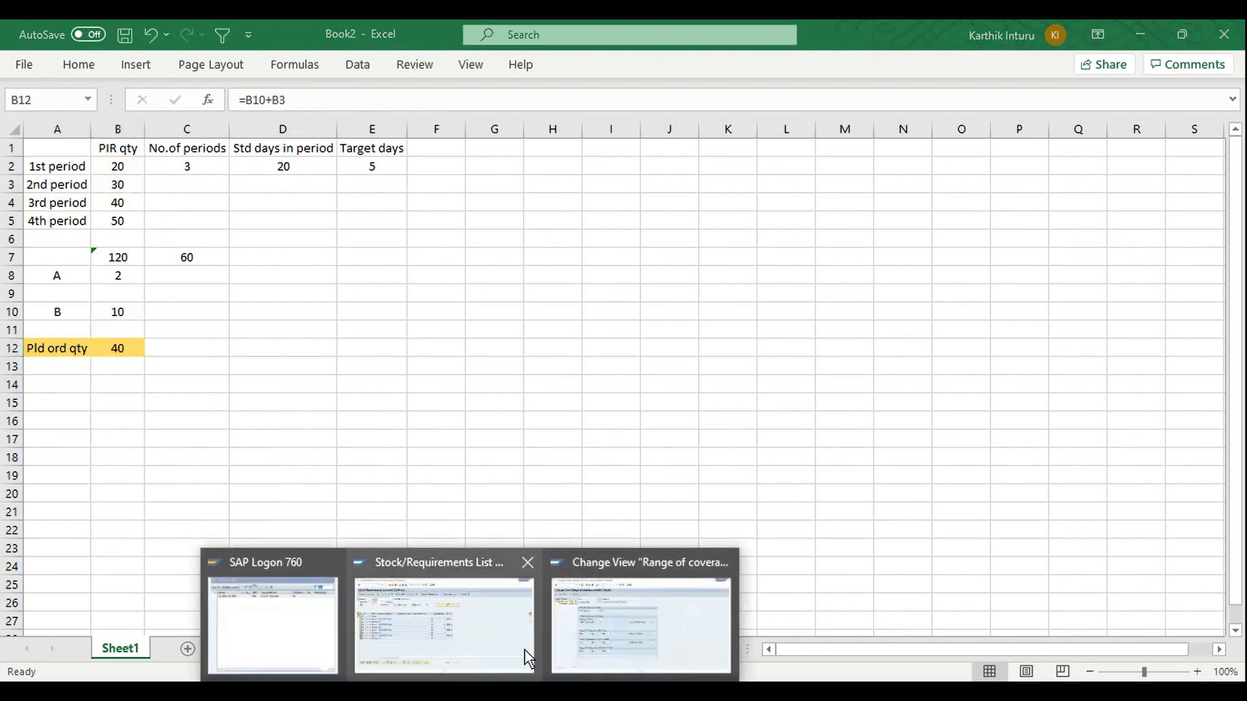
{"action": "left_click", "coordinate": [478, 629]}
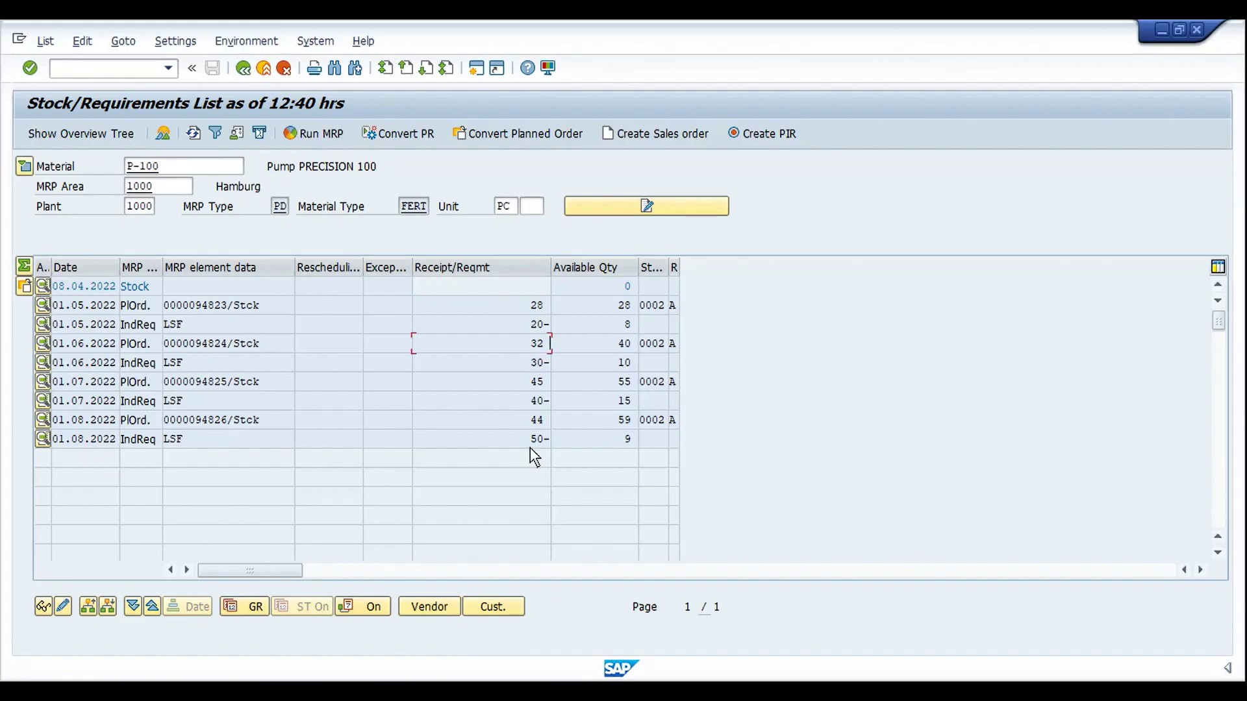
{"action": "left_click", "coordinate": [521, 344]}
{"action": "double_click", "coordinate": [628, 325]}
{"action": "left_click", "coordinate": [524, 343]}
{"action": "left_click", "coordinate": [609, 323]}
{"action": "left_click", "coordinate": [531, 354]}
- Show the P-100 period totals and widen the target stock column to check the first two periods' target stock
{"action": "left_click", "coordinate": [24, 267]}
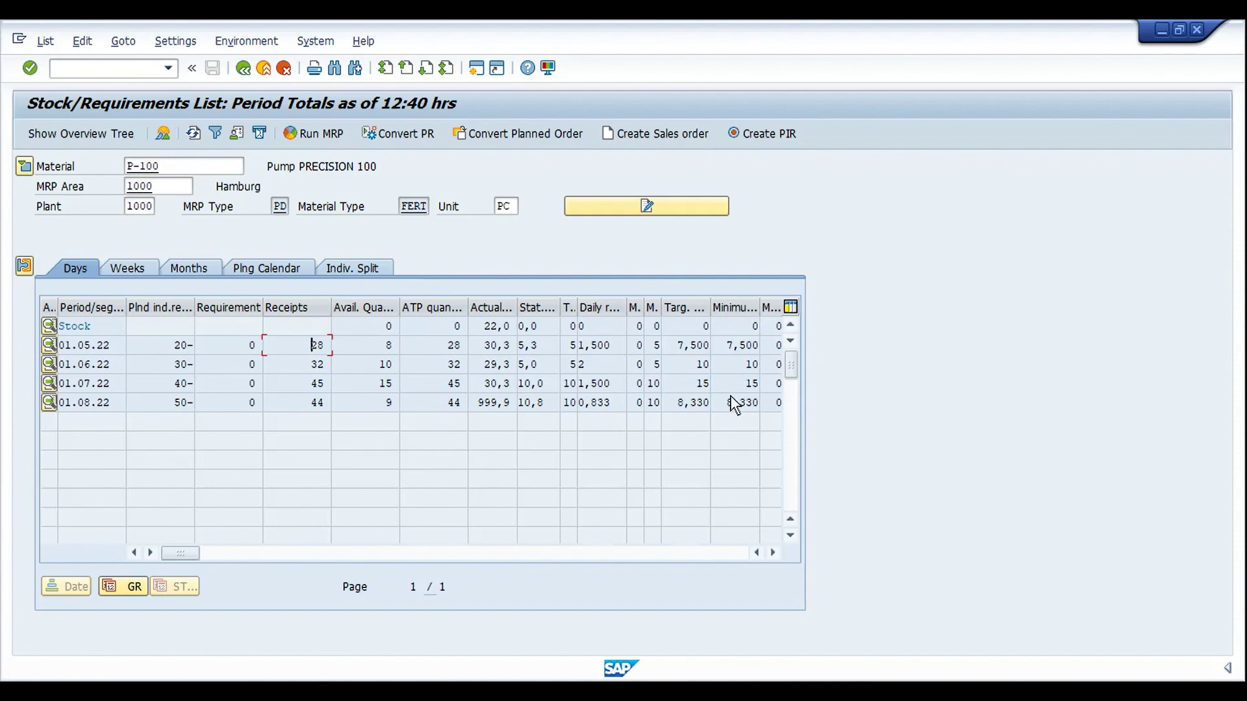
{"action": "left_click", "coordinate": [696, 369]}
{"action": "left_click_drag", "start_coordinate": [710, 309], "coordinate": [729, 312]}
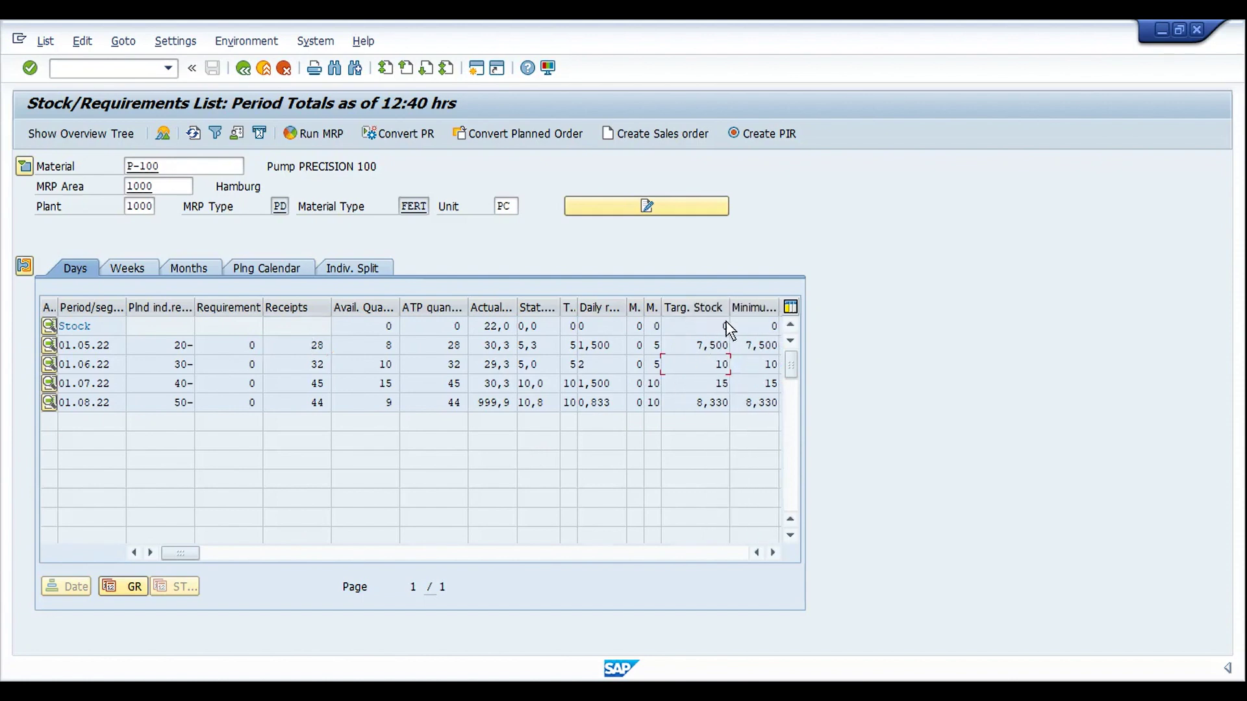
{"action": "left_click", "coordinate": [696, 344]}
- Switch to the Book2 workbook and check value B in B10 against the second period's target stock
{"action": "mouse_move", "coordinate": [650, 692]}
{"action": "left_click", "coordinate": [650, 616]}
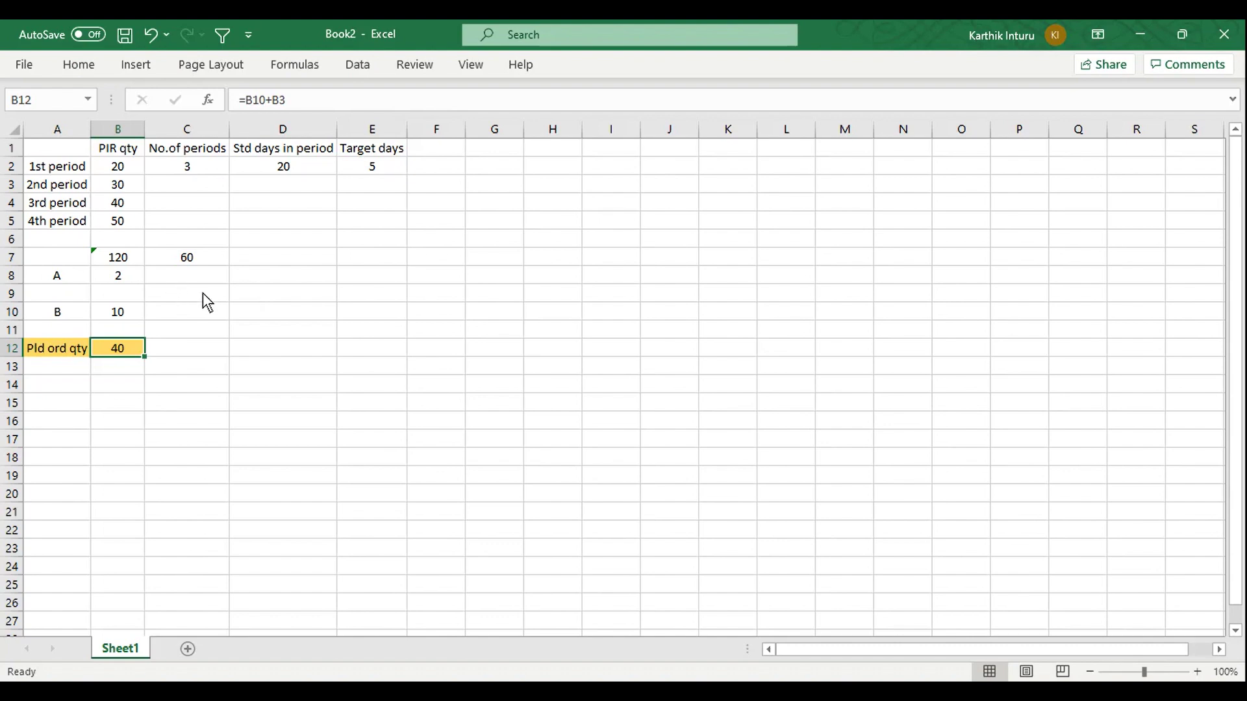
{"action": "left_click", "coordinate": [114, 311]}
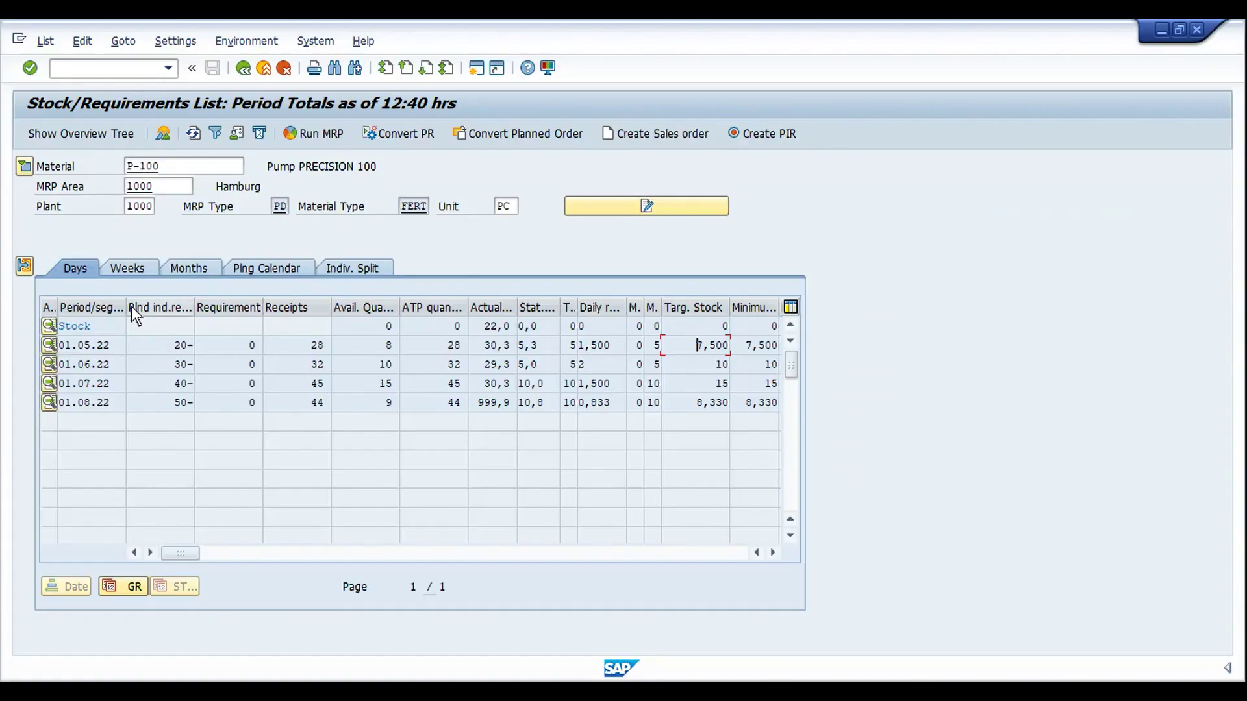
- Return to the SAP period totals and examine the target stock and planned independent requirement for the 01.06.22 period
{"action": "left_click_drag", "start_coordinate": [696, 344], "coordinate": [729, 381]}
{"action": "left_click", "coordinate": [172, 365]}
{"action": "left_click", "coordinate": [304, 475]}
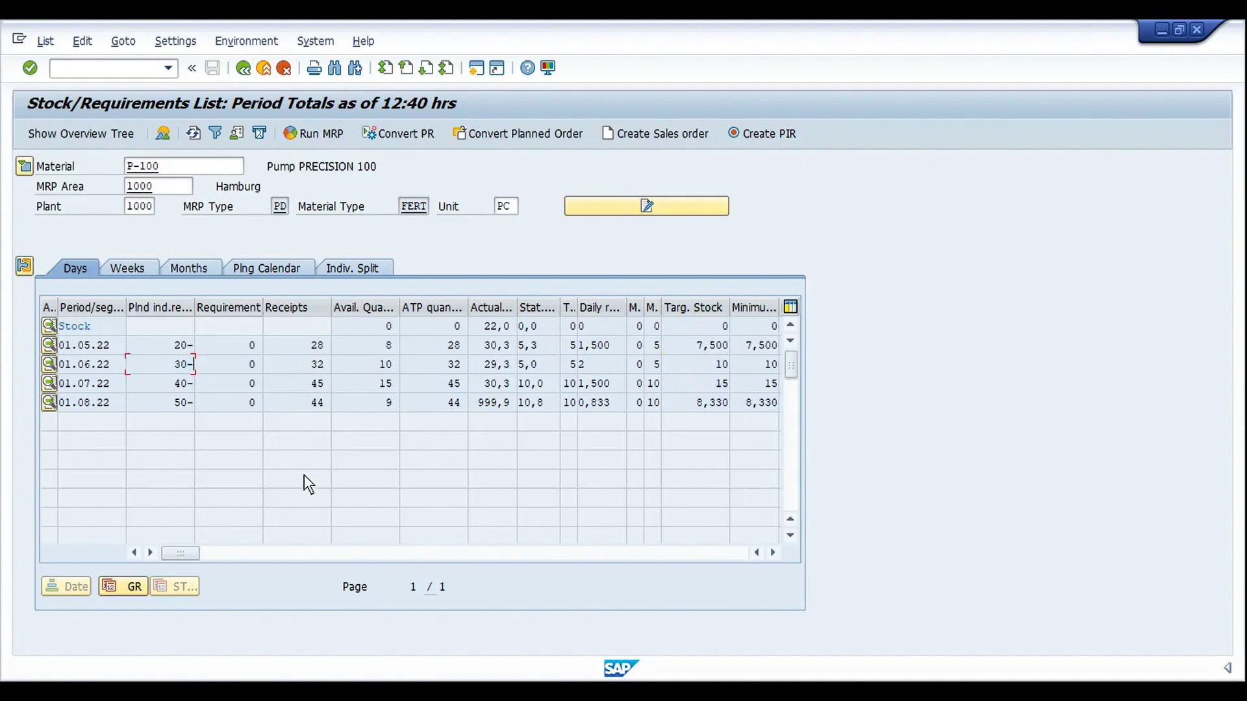